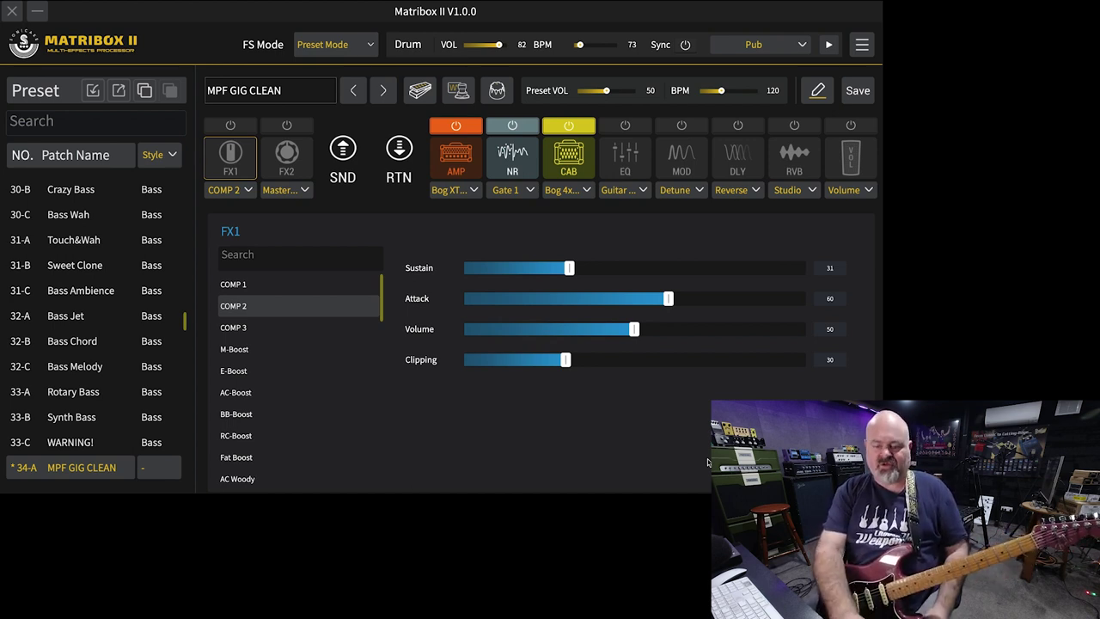
Toggle the noise gate off and on twice to compare, leaving it on
{"action": "left_click", "coordinate": [512, 127]}
{"action": "left_click", "coordinate": [512, 127]}
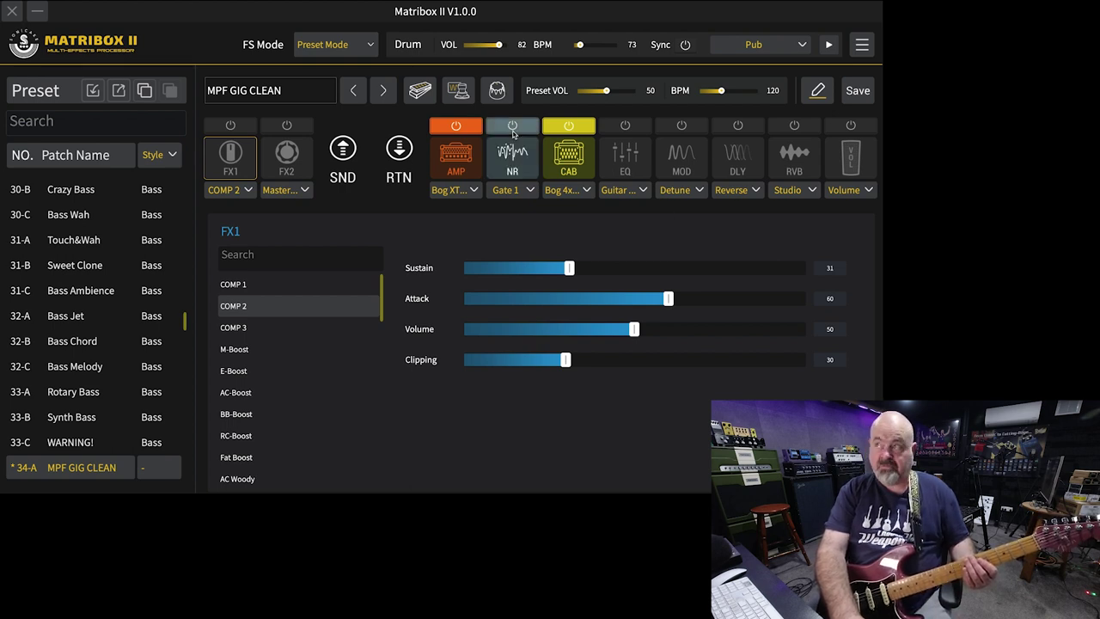
{"action": "left_click", "coordinate": [512, 127]}
{"action": "left_click", "coordinate": [512, 127]}
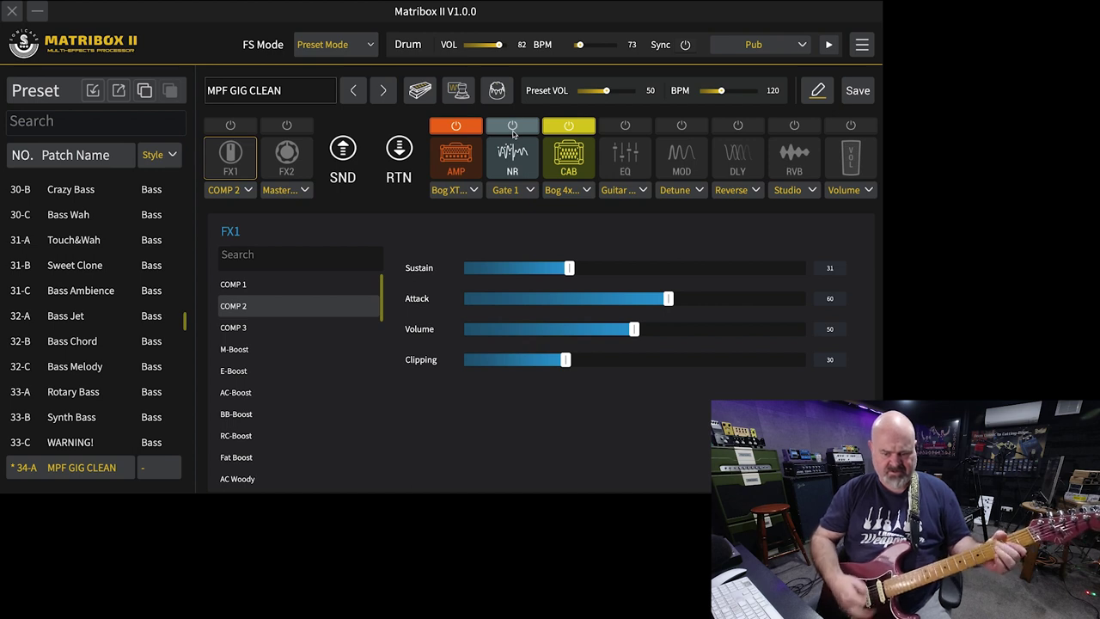
Enable the reverb, keep the Studio type, and set Mix to 57 and Decay to 87
{"action": "left_click", "coordinate": [784, 132]}
{"action": "left_click", "coordinate": [788, 190]}
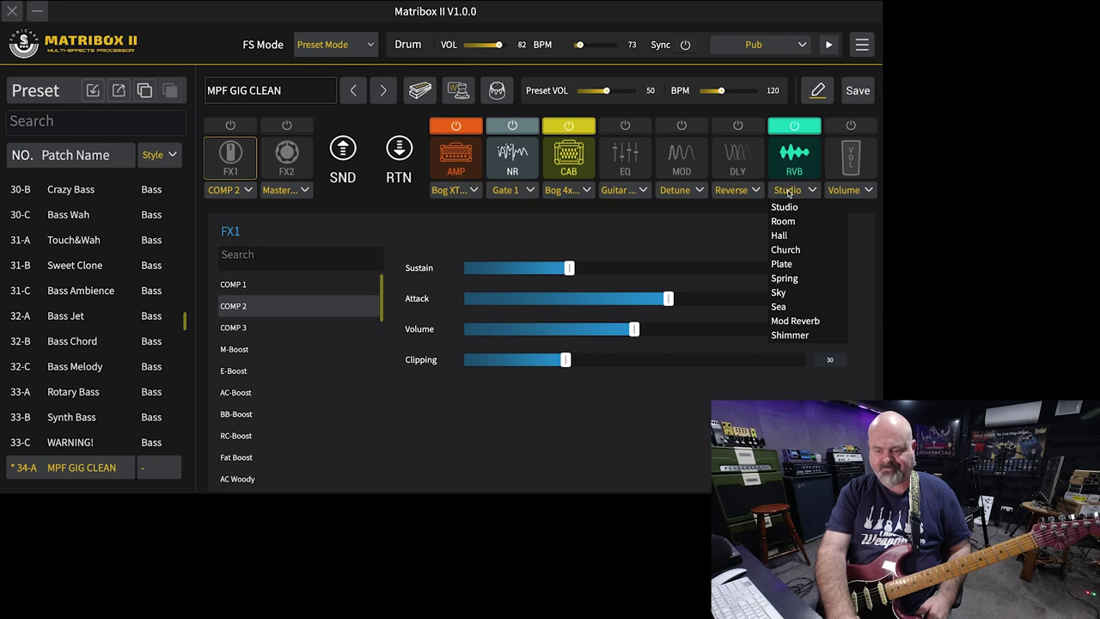
{"action": "left_click", "coordinate": [786, 161]}
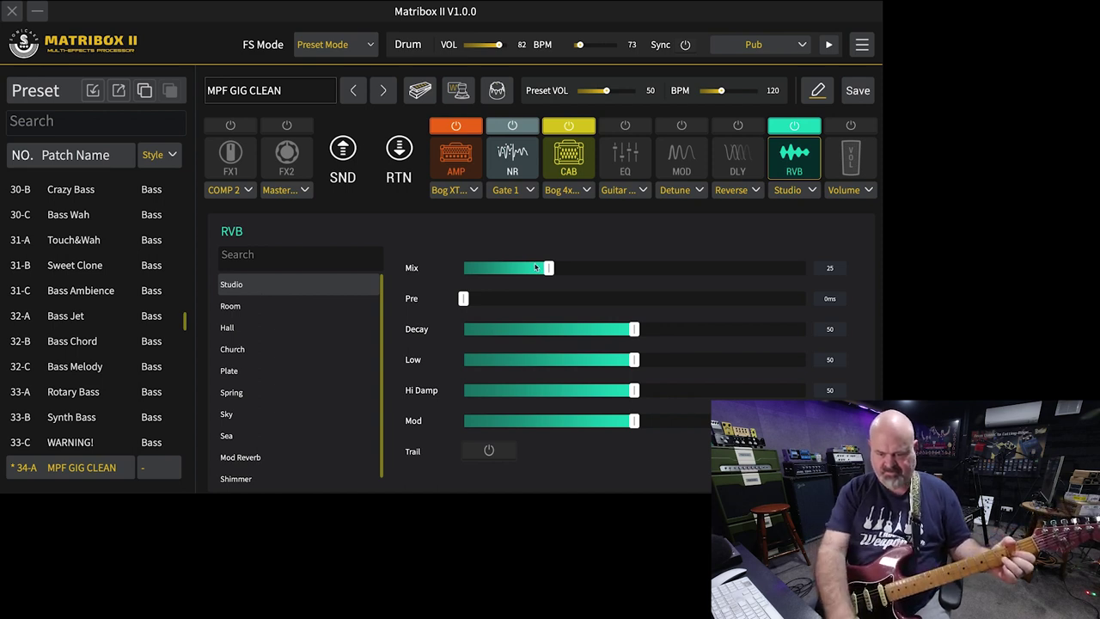
{"action": "left_click_drag", "start_coordinate": [549, 268], "coordinate": [658, 269]}
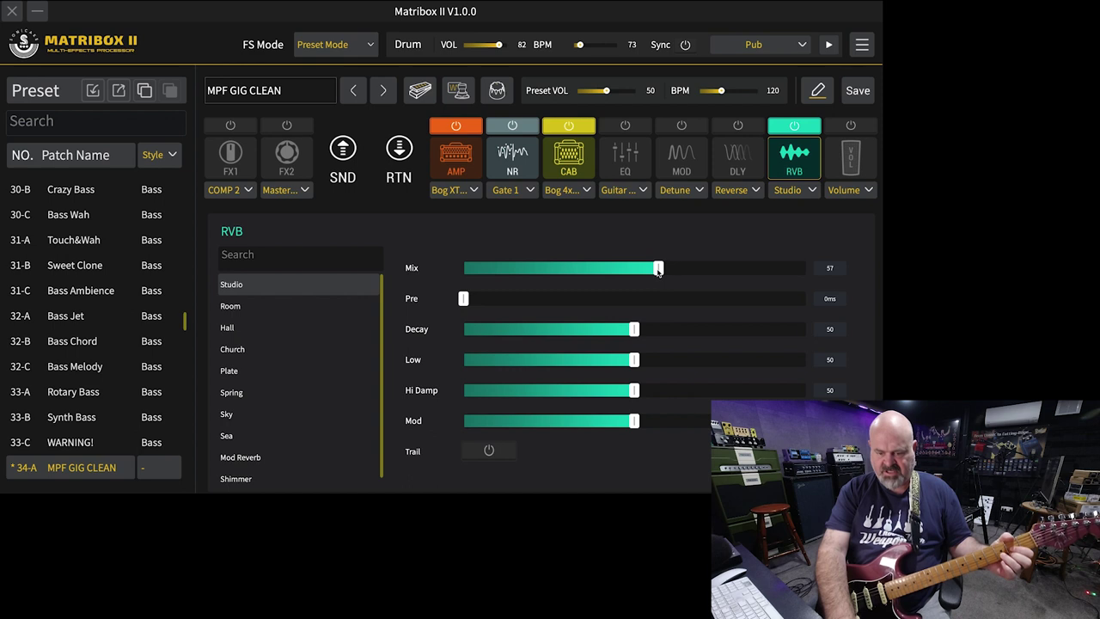
{"action": "left_click_drag", "start_coordinate": [766, 337], "coordinate": [761, 342]}
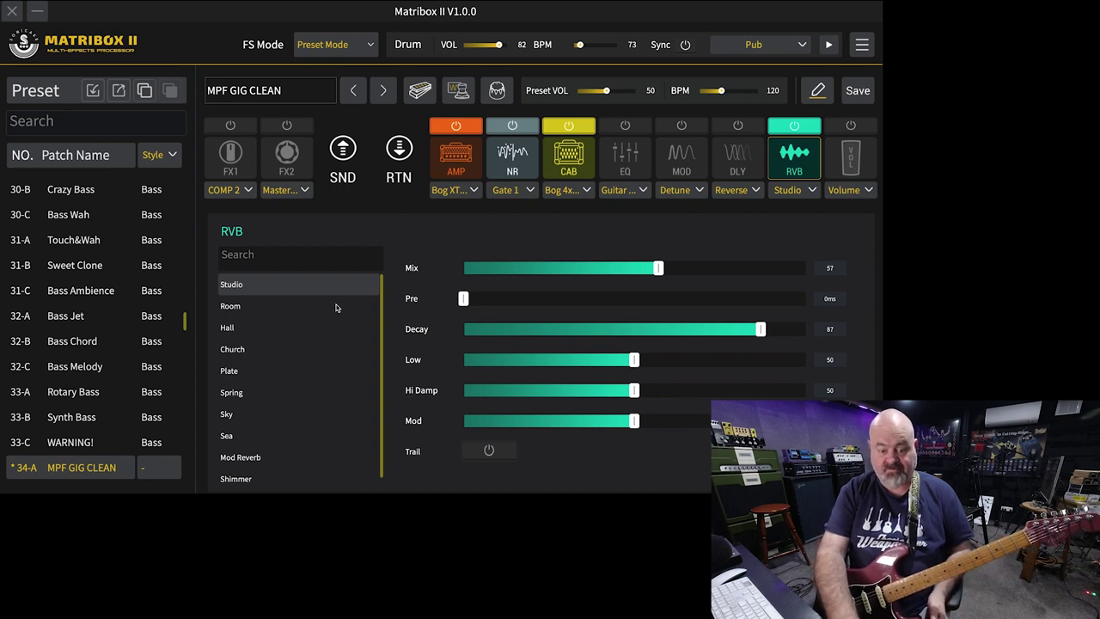
Select the Room reverb with Mix 59, Pre Delay 72ms, Decay 100 and Trail enabled
{"action": "left_click", "coordinate": [268, 306]}
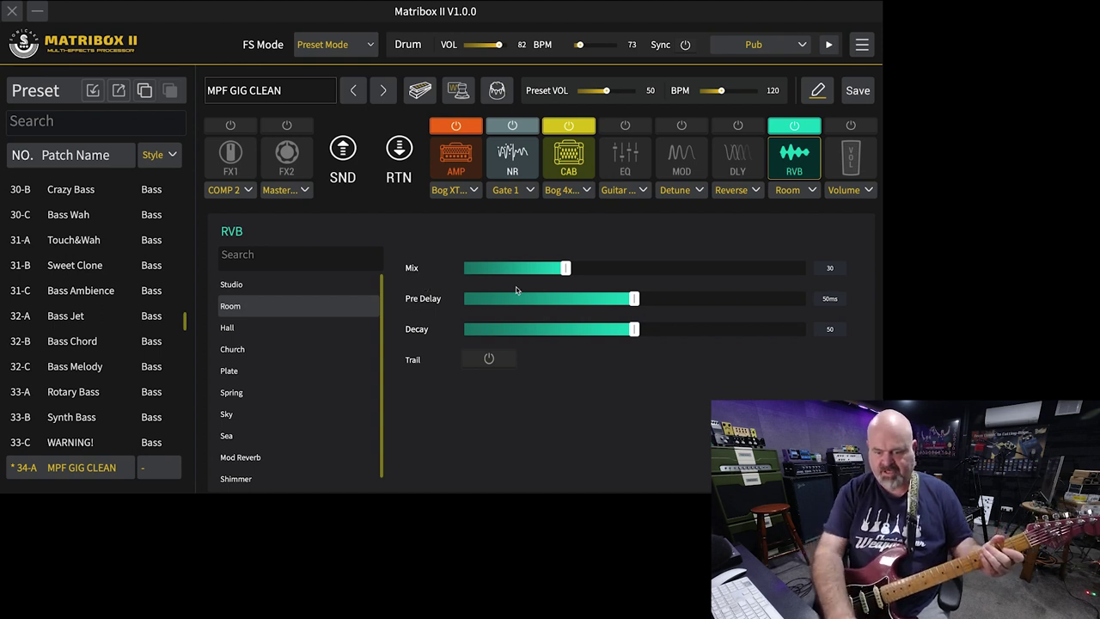
{"action": "left_click_drag", "start_coordinate": [578, 267], "coordinate": [664, 269]}
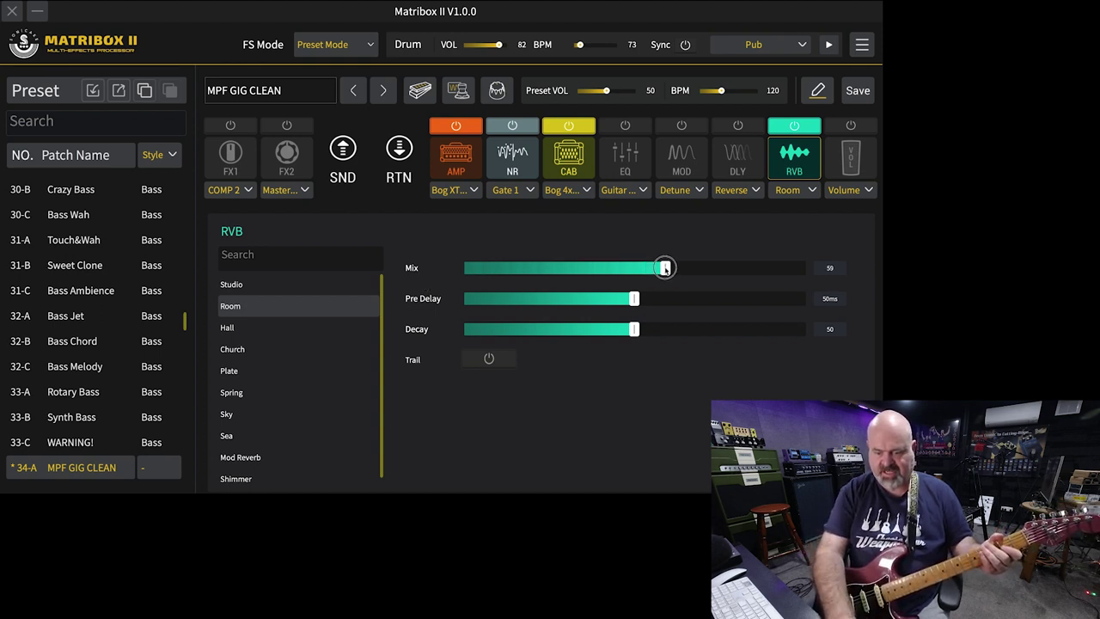
{"action": "left_click_drag", "start_coordinate": [634, 330], "coordinate": [662, 334]}
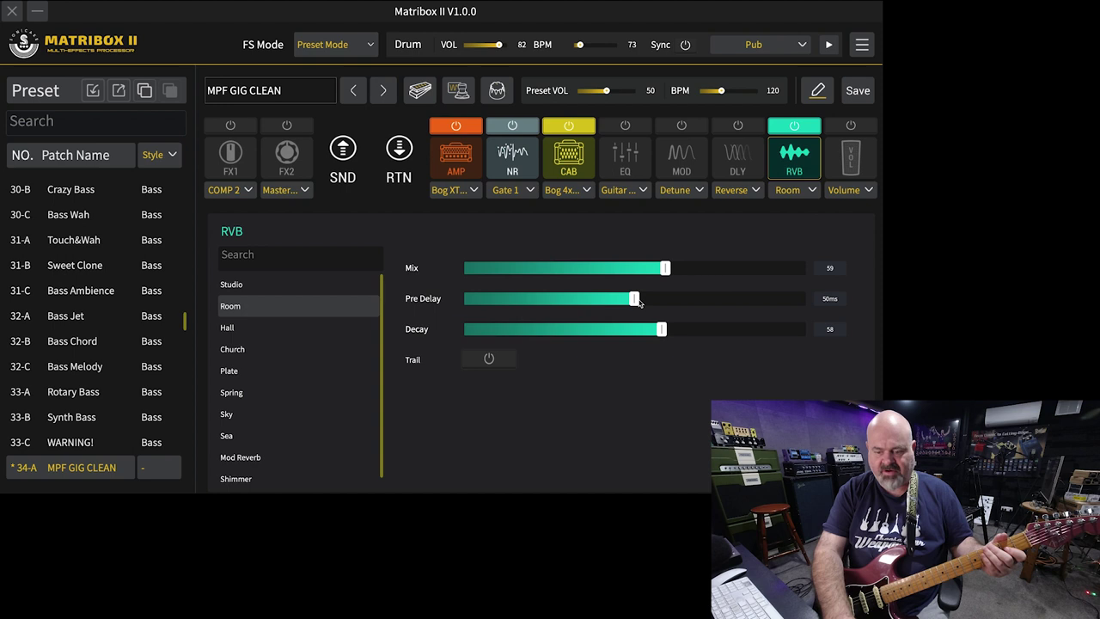
{"action": "left_click_drag", "start_coordinate": [635, 299], "coordinate": [709, 308]}
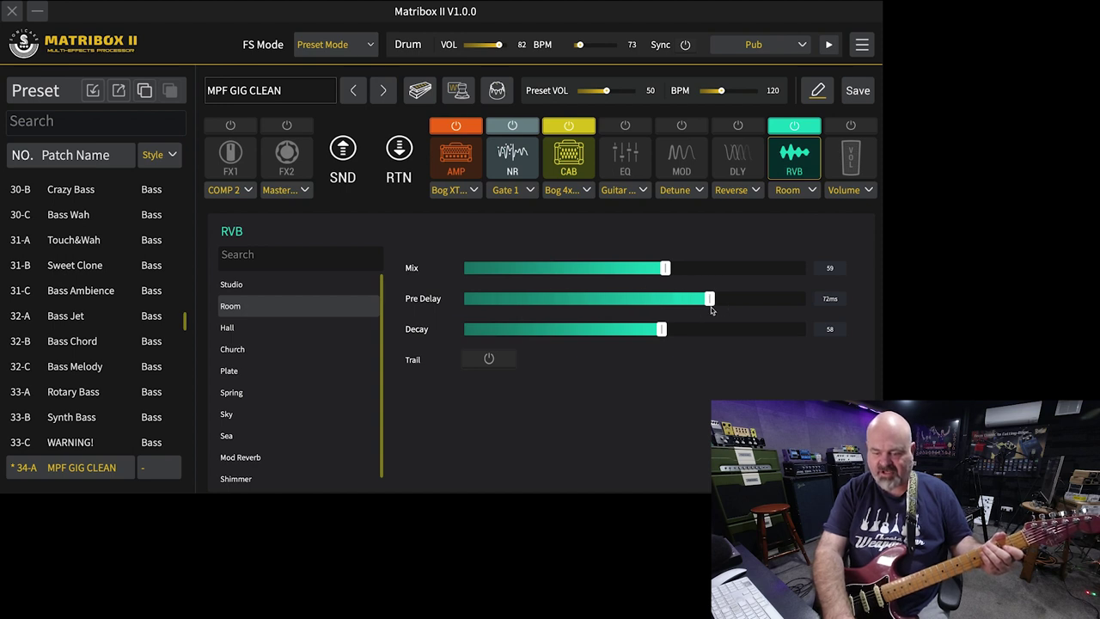
{"action": "left_click", "coordinate": [478, 365]}
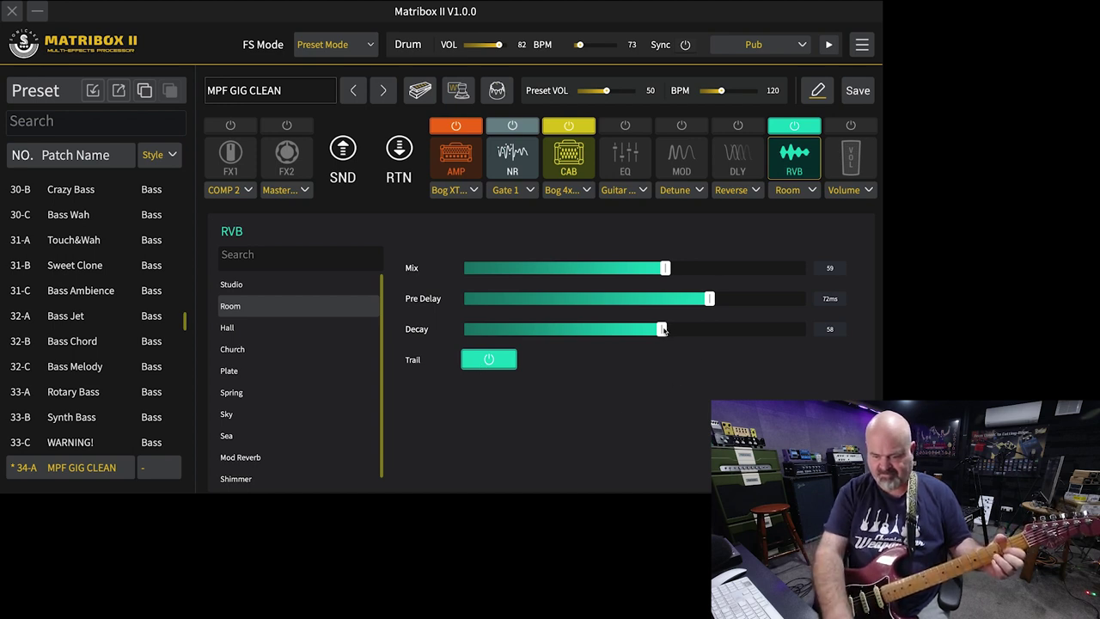
{"action": "left_click_drag", "start_coordinate": [663, 329], "coordinate": [829, 338]}
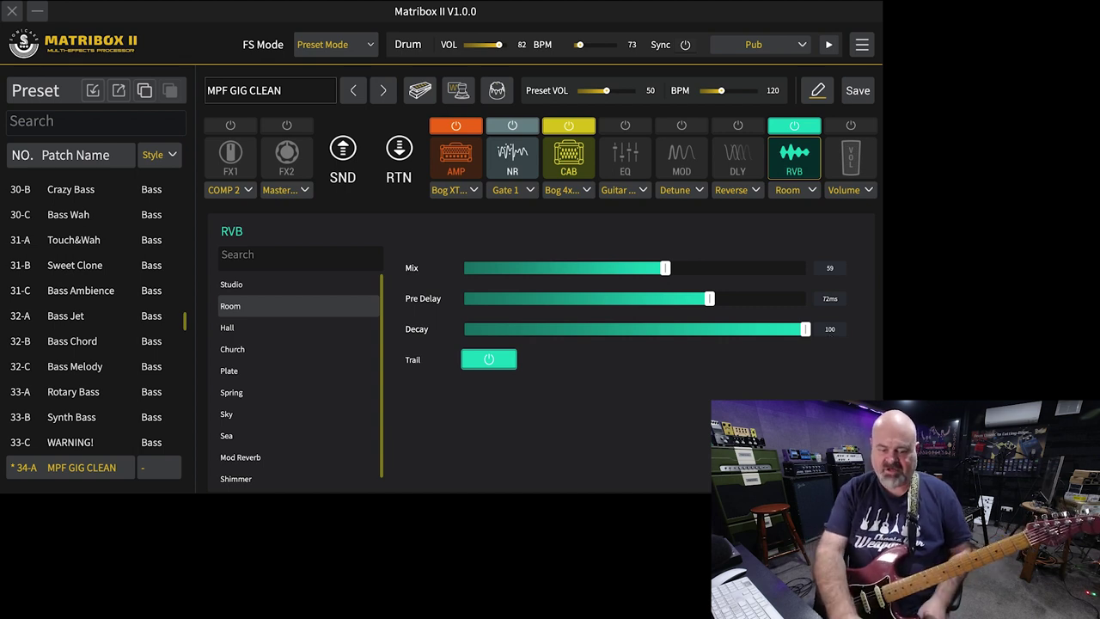
Select the Hall reverb type and set Mix to 73 and Decay to 88
{"action": "left_click", "coordinate": [239, 330]}
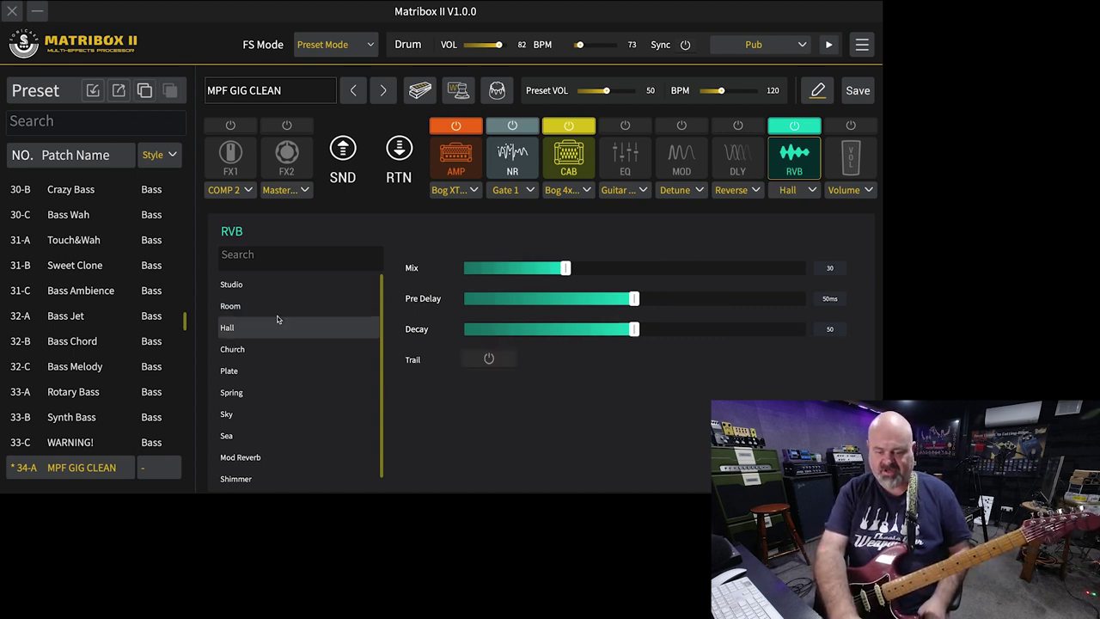
{"action": "left_click_drag", "start_coordinate": [566, 267], "coordinate": [714, 273]}
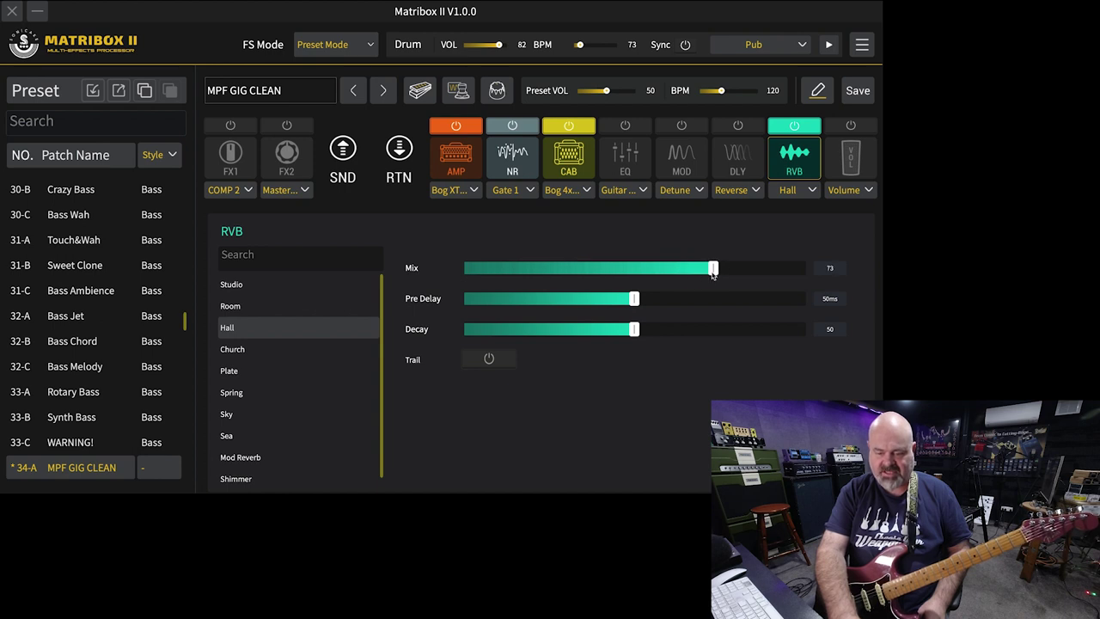
{"action": "left_click_drag", "start_coordinate": [640, 330], "coordinate": [764, 333]}
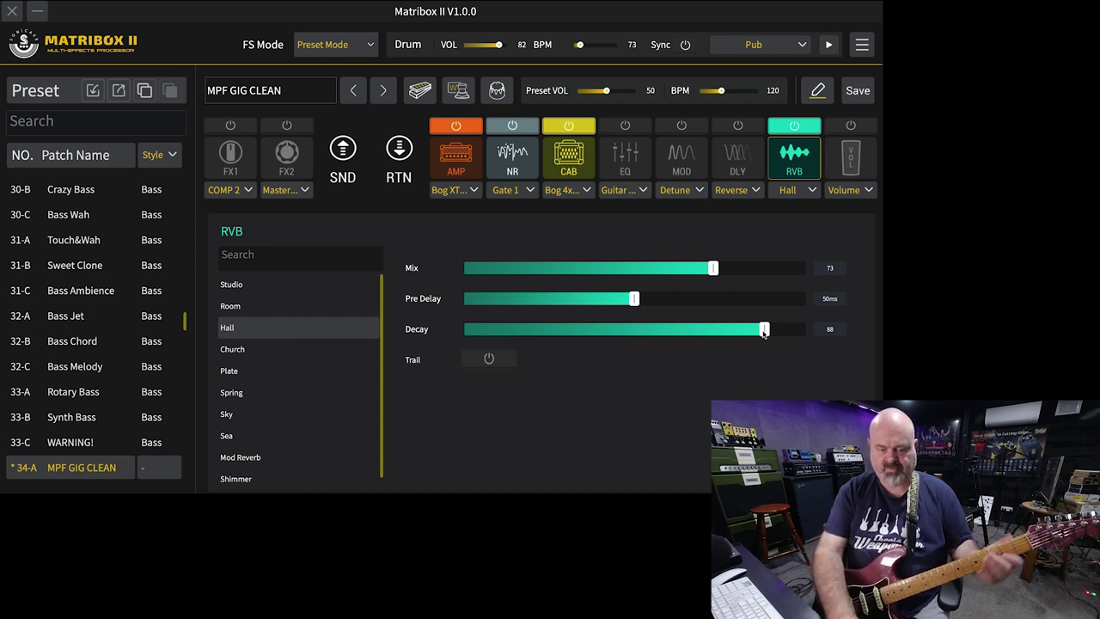
Select the Church reverb type and set Mix to 62 and Decay to 89
{"action": "left_click", "coordinate": [272, 350]}
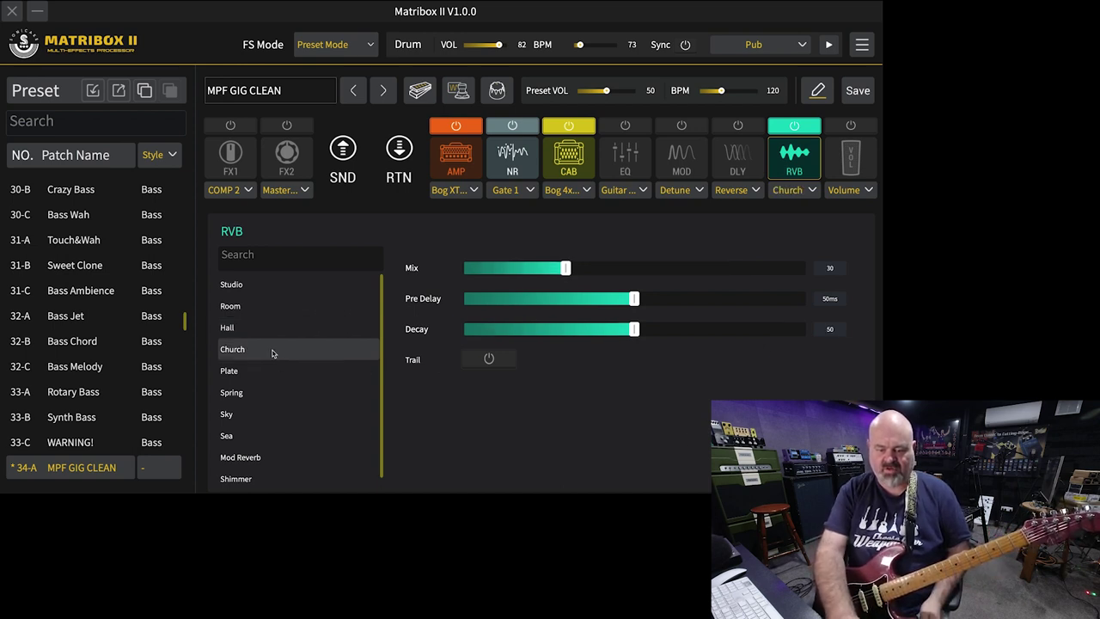
{"action": "left_click_drag", "start_coordinate": [566, 268], "coordinate": [675, 267]}
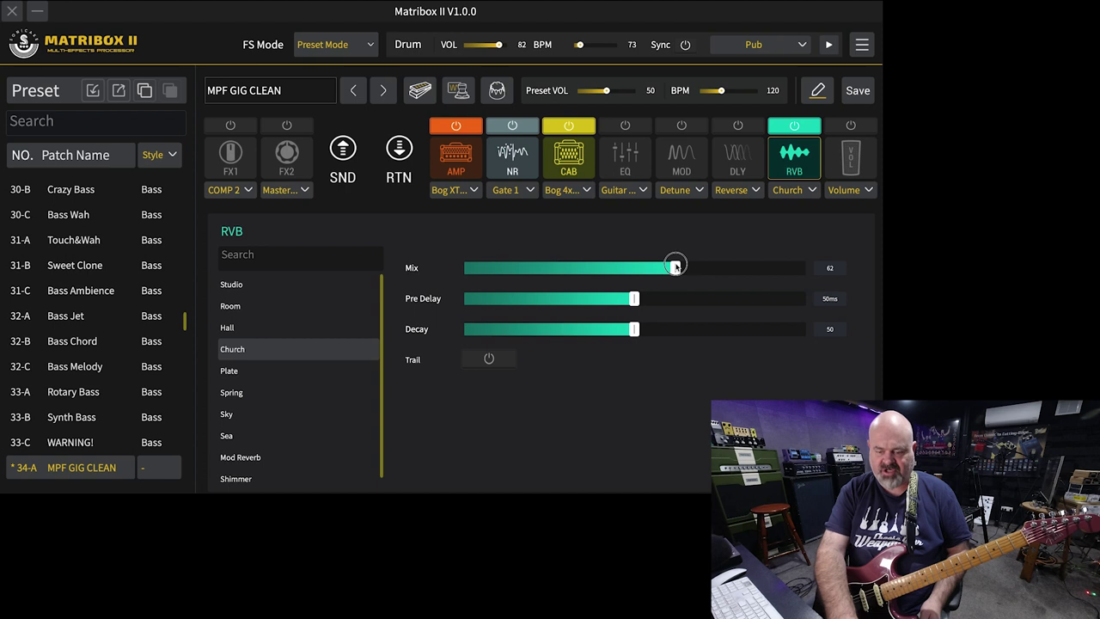
{"action": "left_click_drag", "start_coordinate": [635, 331], "coordinate": [768, 340]}
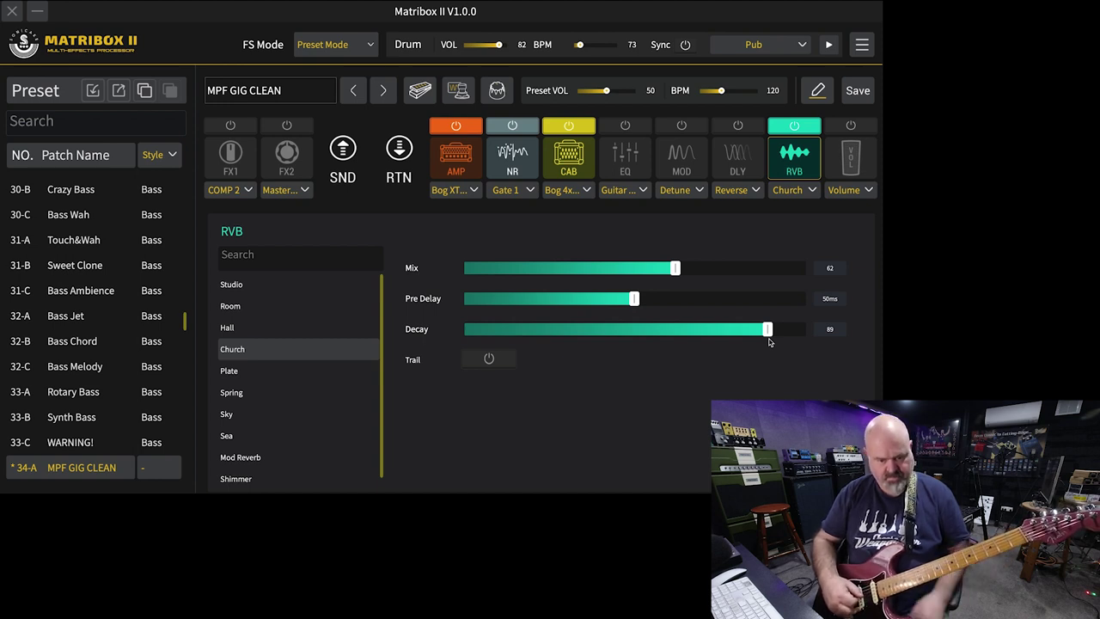
Select the Plate reverb type with Mix 54, Decay 90ms and High Damp 100
{"action": "left_click", "coordinate": [249, 370]}
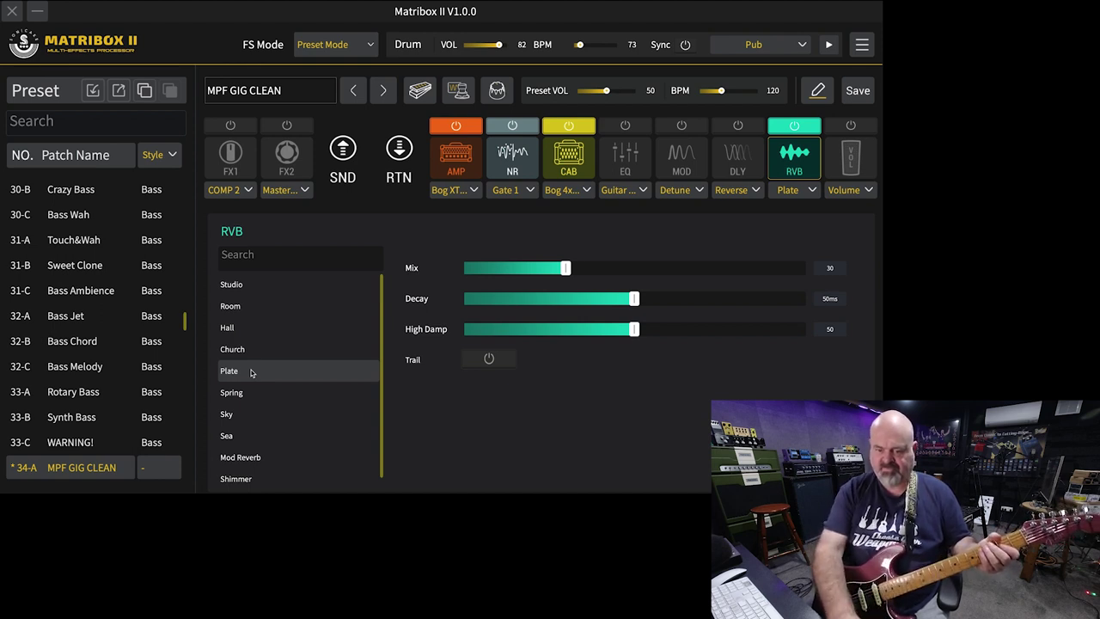
{"action": "left_click_drag", "start_coordinate": [564, 269], "coordinate": [756, 294]}
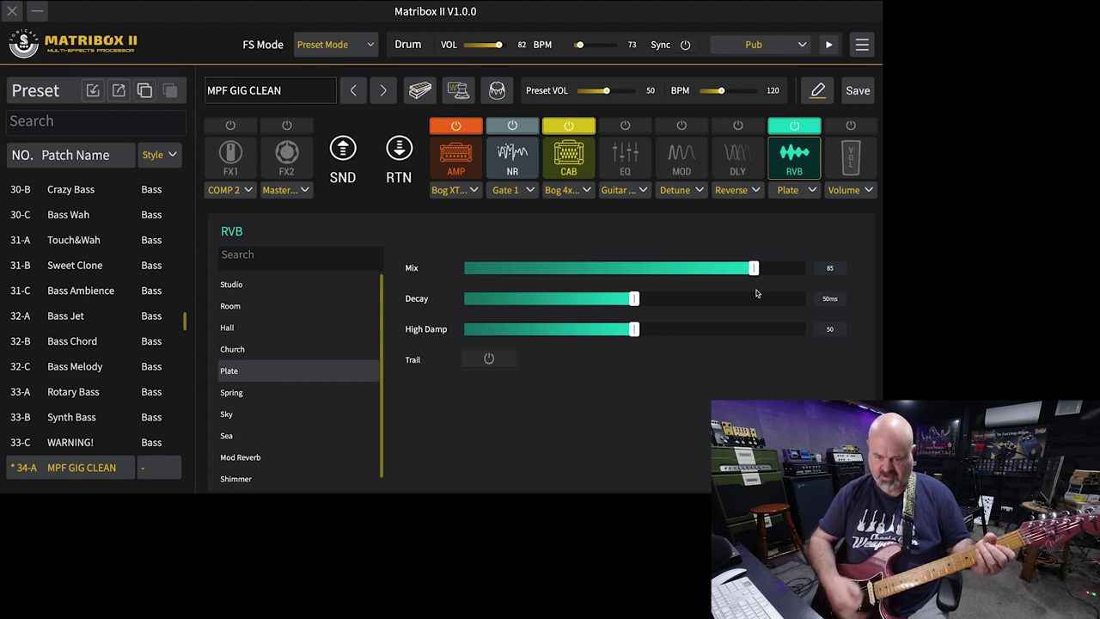
{"action": "left_click_drag", "start_coordinate": [752, 268], "coordinate": [648, 267]}
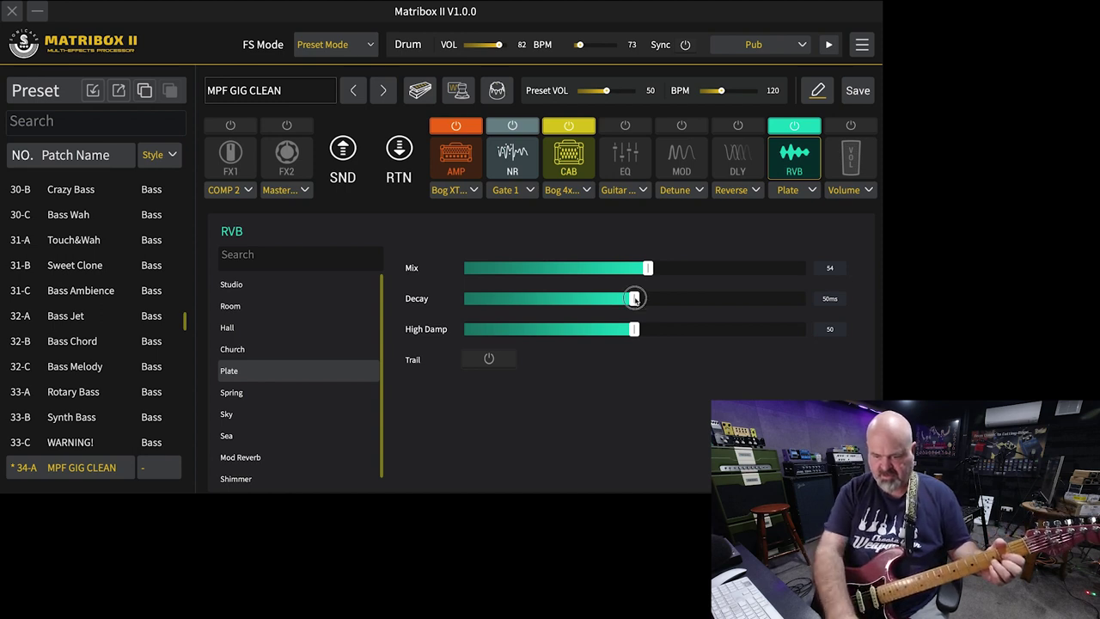
{"action": "left_click_drag", "start_coordinate": [633, 298], "coordinate": [772, 311]}
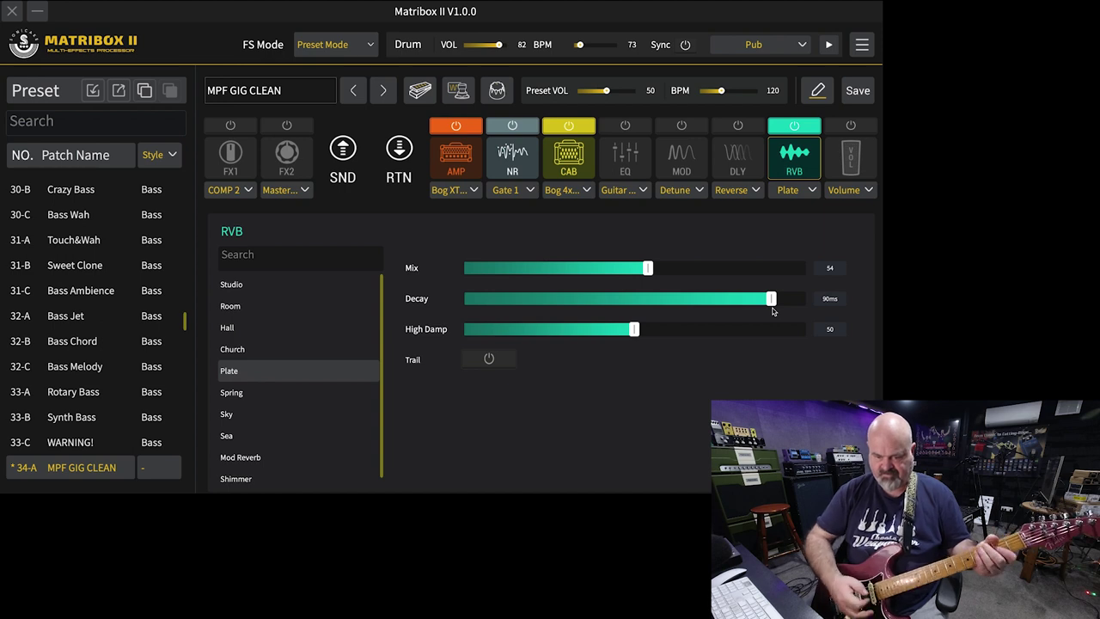
{"action": "left_click_drag", "start_coordinate": [634, 329], "coordinate": [882, 326]}
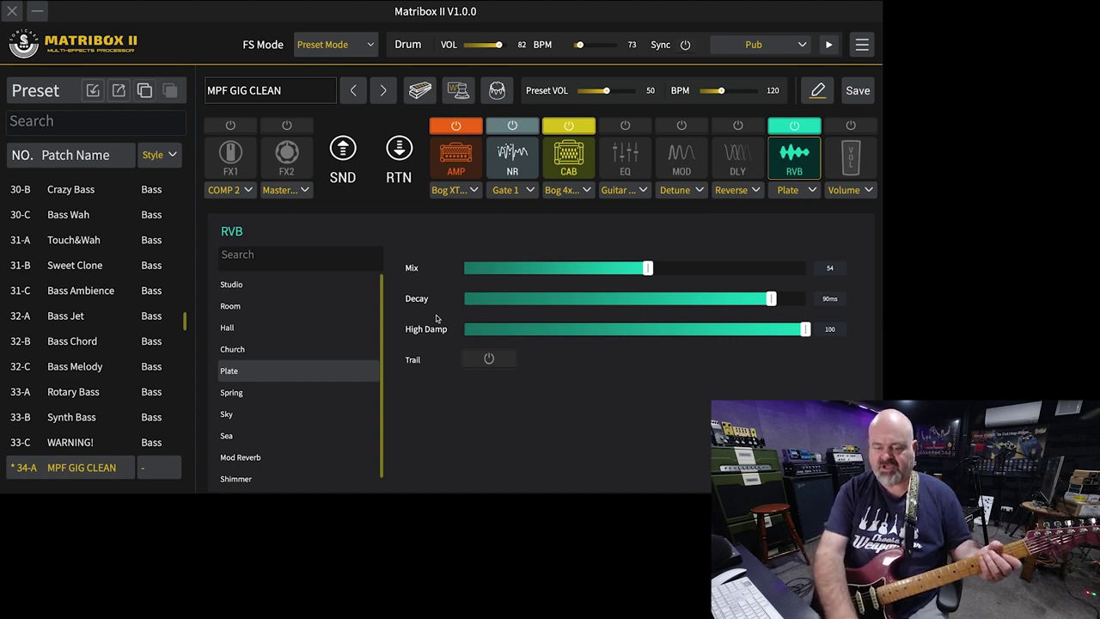
Try several Plate High Damp values before settling on 31
{"action": "left_click", "coordinate": [473, 330]}
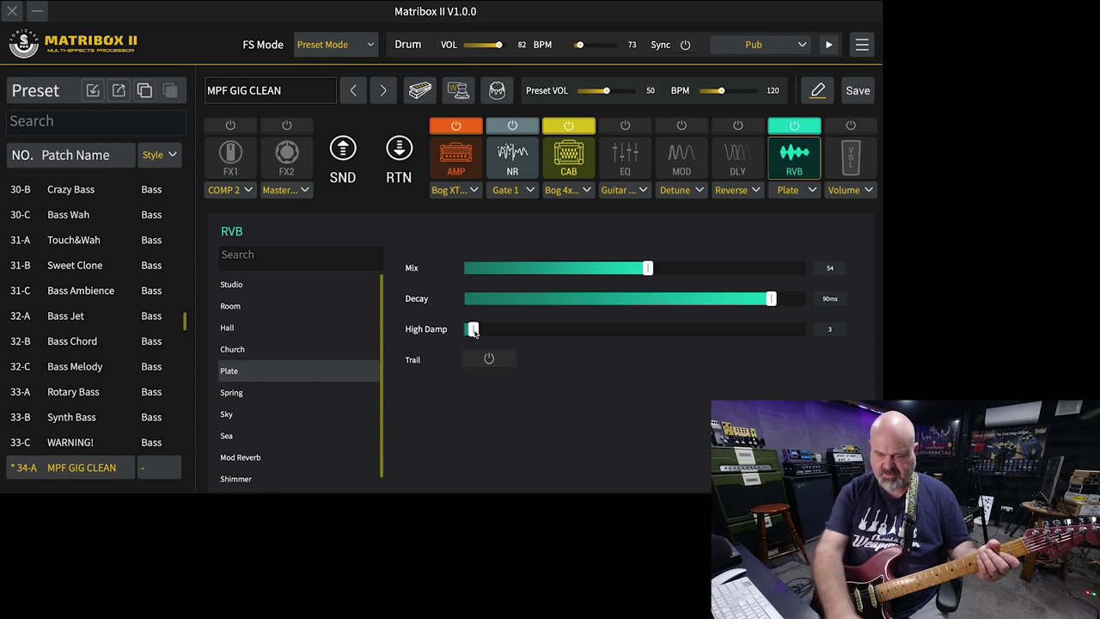
{"action": "left_click", "coordinate": [788, 337]}
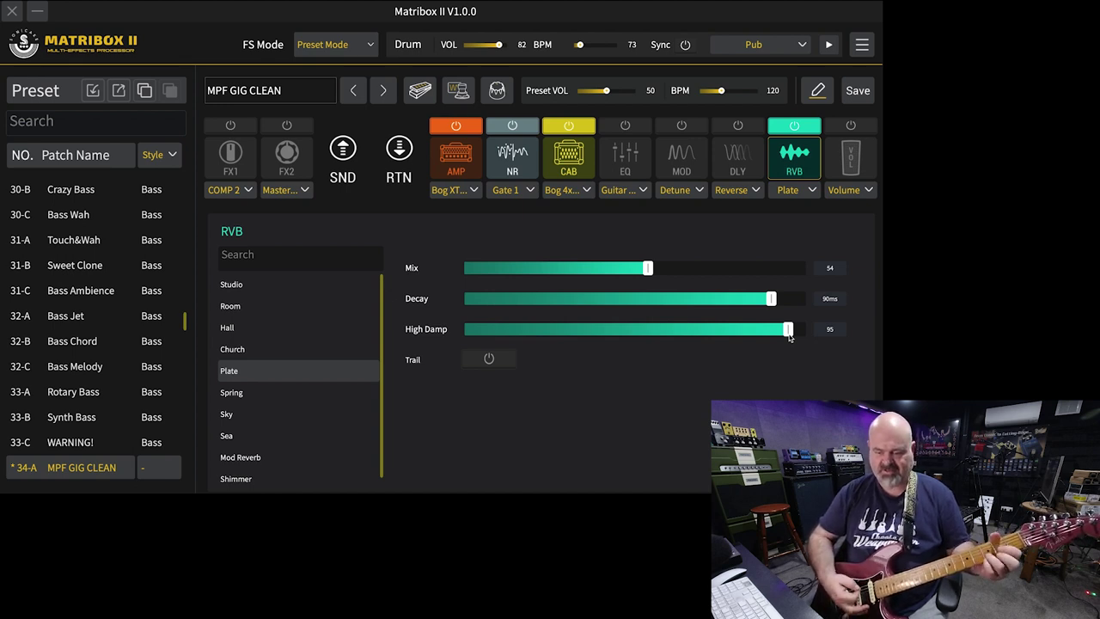
{"action": "left_click", "coordinate": [628, 334]}
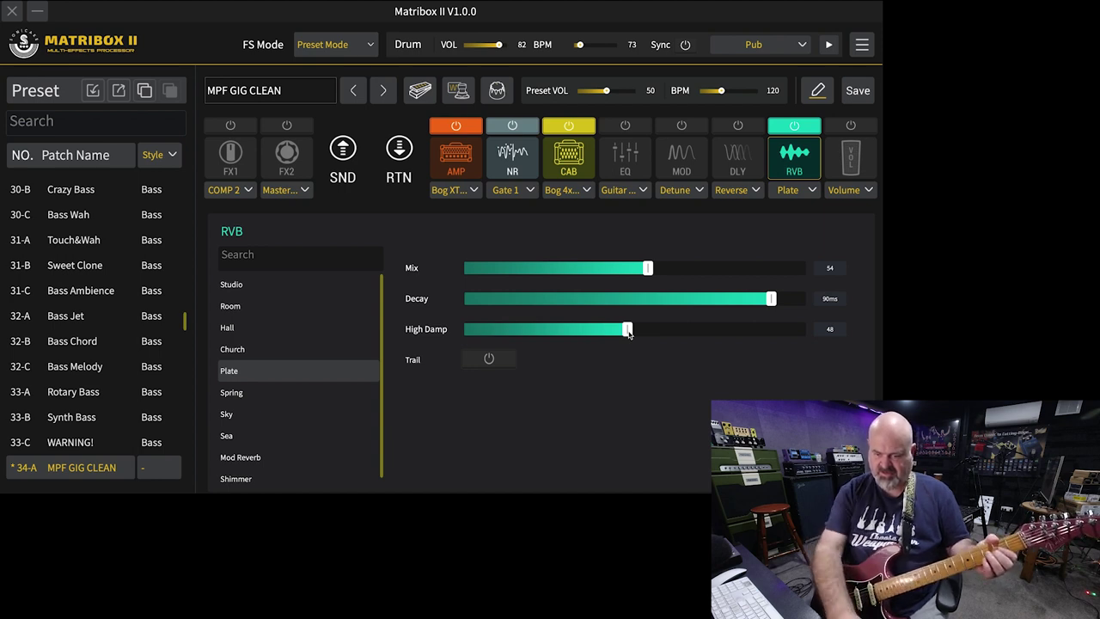
{"action": "left_click", "coordinate": [569, 329]}
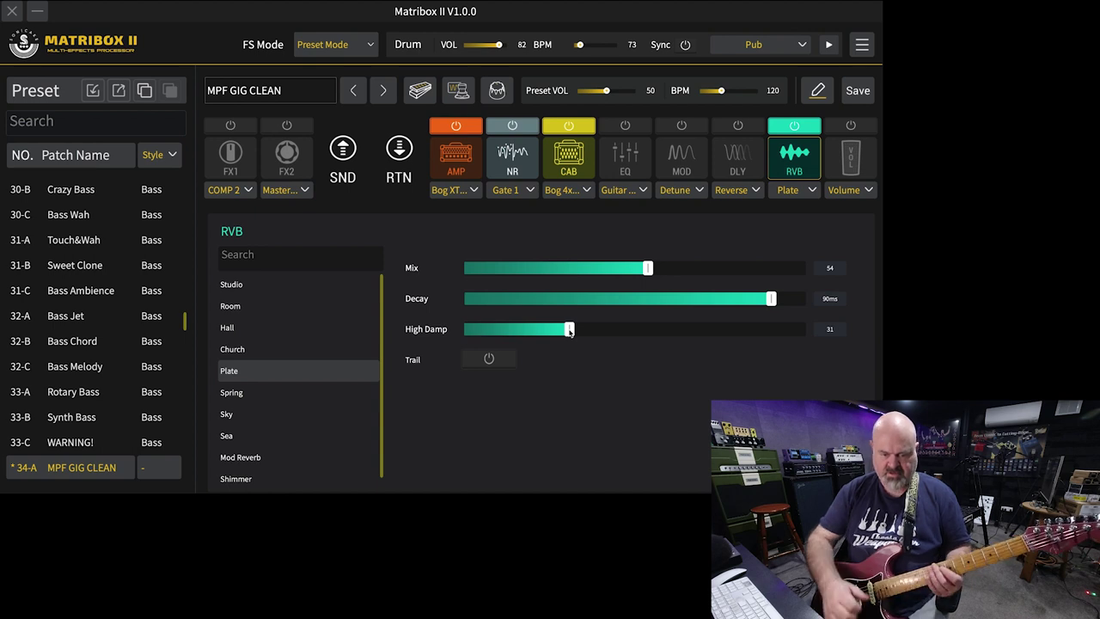
Select the Spring reverb type with Decay 100ms, Tone 100, and Mix finally at 53
{"action": "left_click", "coordinate": [250, 396]}
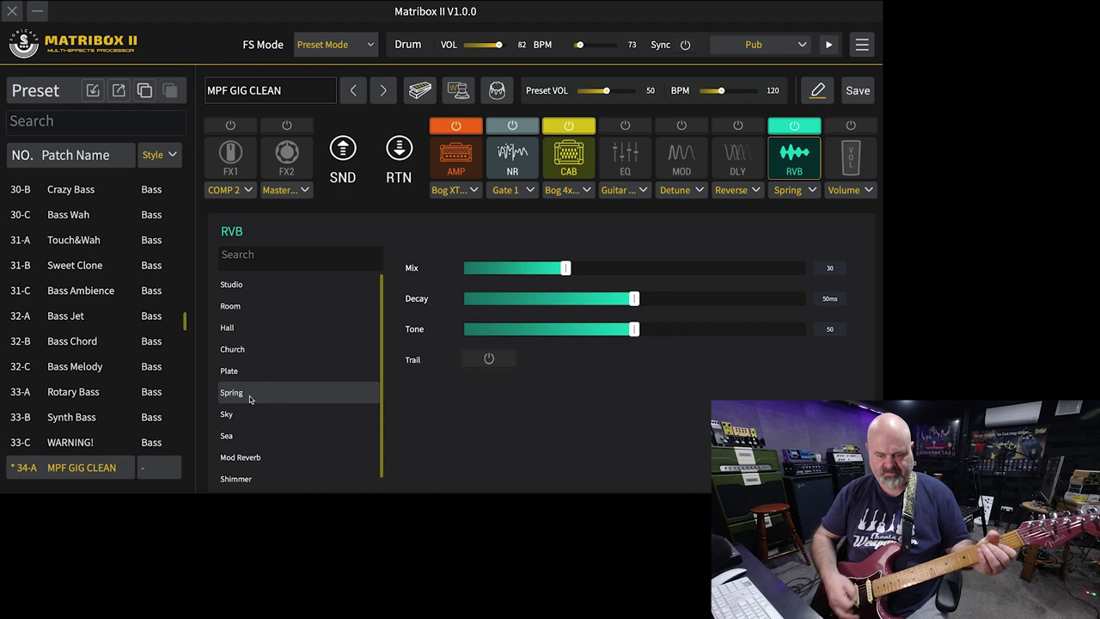
{"action": "left_click", "coordinate": [654, 267]}
{"action": "left_click_drag", "start_coordinate": [633, 299], "coordinate": [733, 311]}
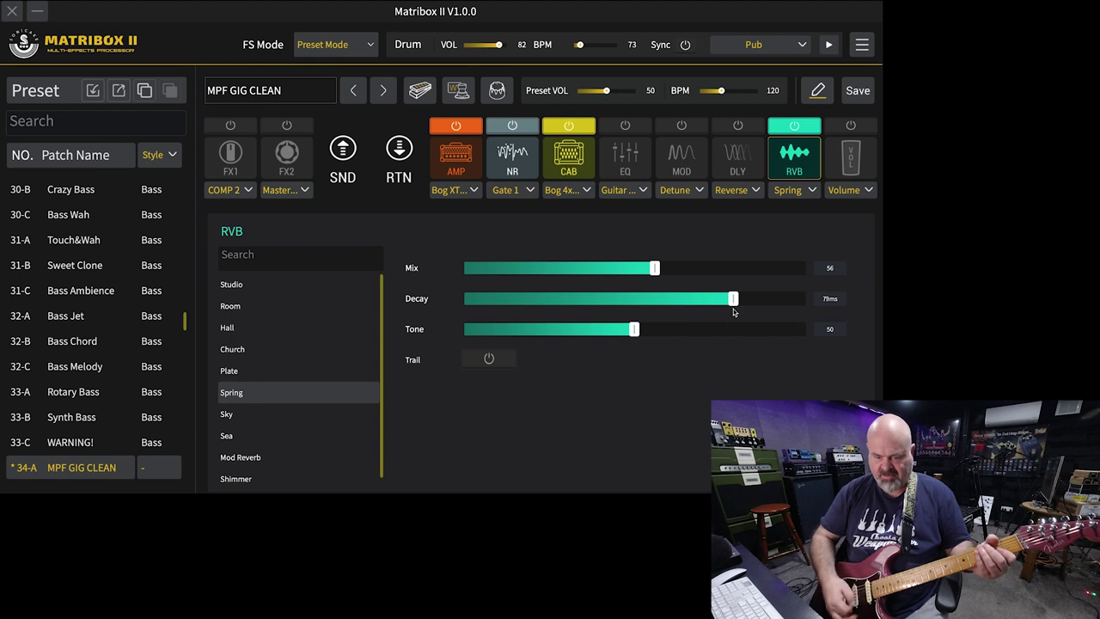
{"action": "left_click_drag", "start_coordinate": [640, 330], "coordinate": [807, 335]}
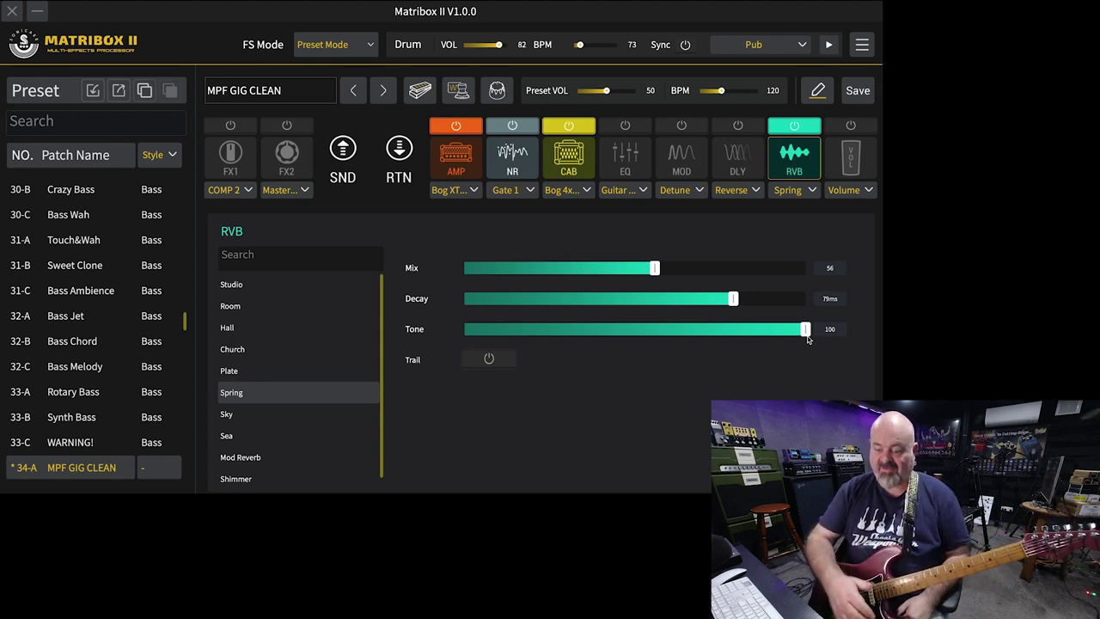
{"action": "left_click_drag", "start_coordinate": [732, 298], "coordinate": [823, 299]}
{"action": "left_click_drag", "start_coordinate": [655, 267], "coordinate": [732, 267]}
{"action": "left_click_drag", "start_coordinate": [862, 271], "coordinate": [863, 271]}
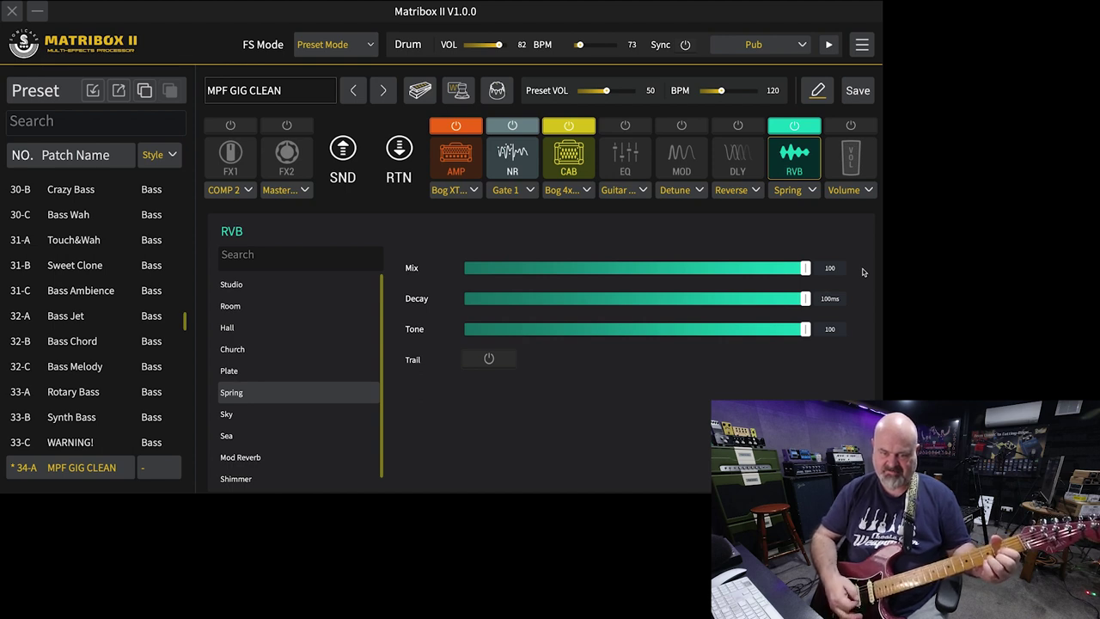
{"action": "left_click", "coordinate": [645, 268]}
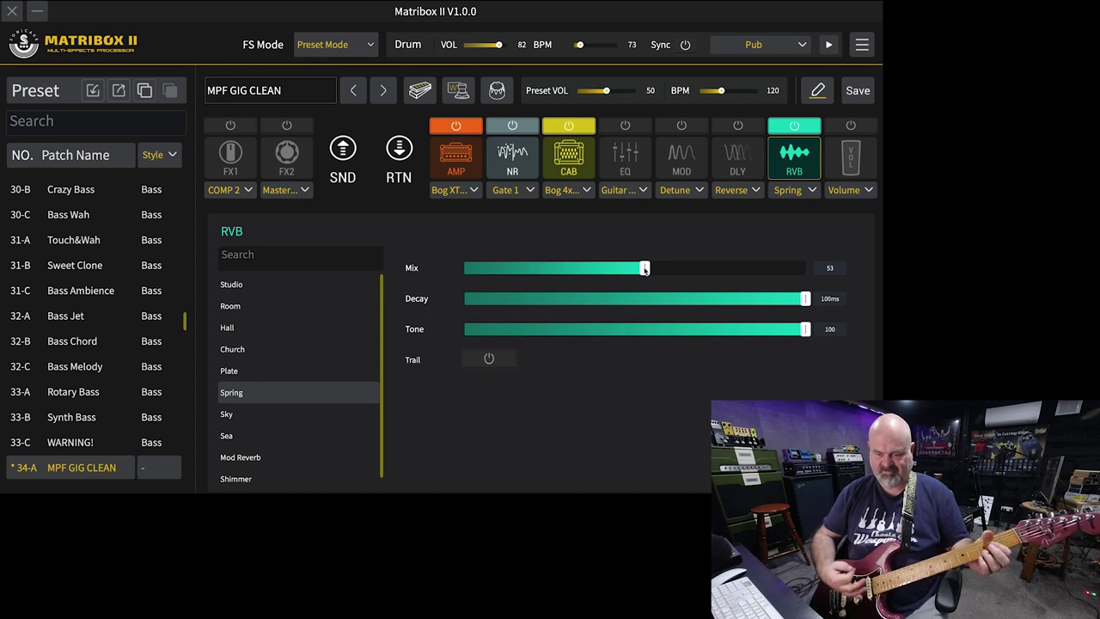
Select the Sky reverb type and set Mix to 60 and Decay to 84ms
{"action": "left_click", "coordinate": [308, 418]}
{"action": "left_click_drag", "start_coordinate": [567, 267], "coordinate": [667, 267]}
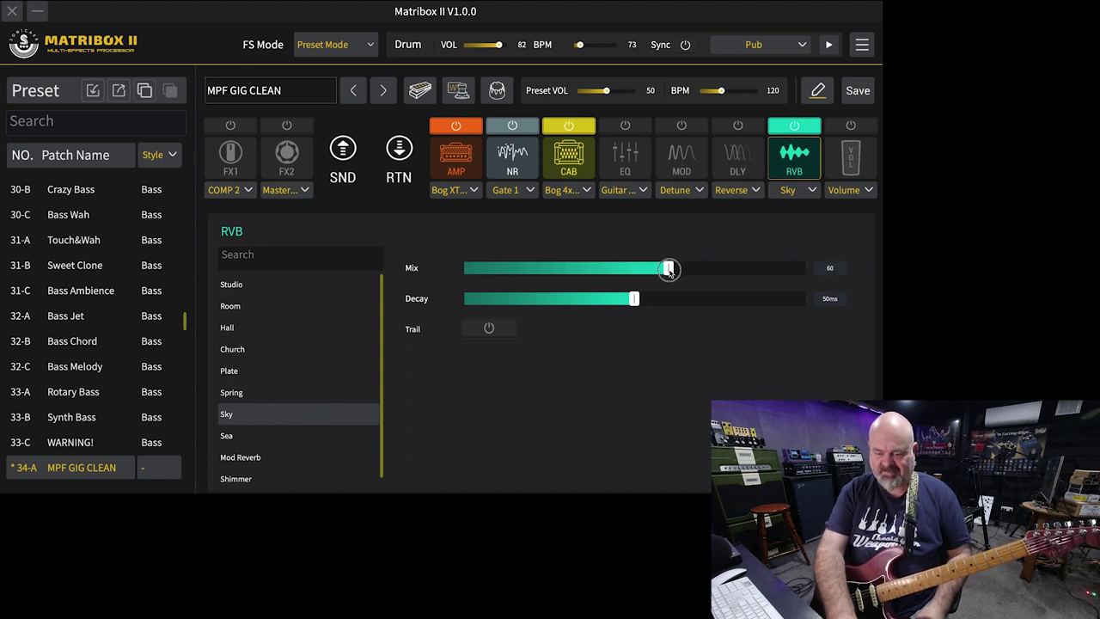
{"action": "left_click_drag", "start_coordinate": [636, 304], "coordinate": [750, 311]}
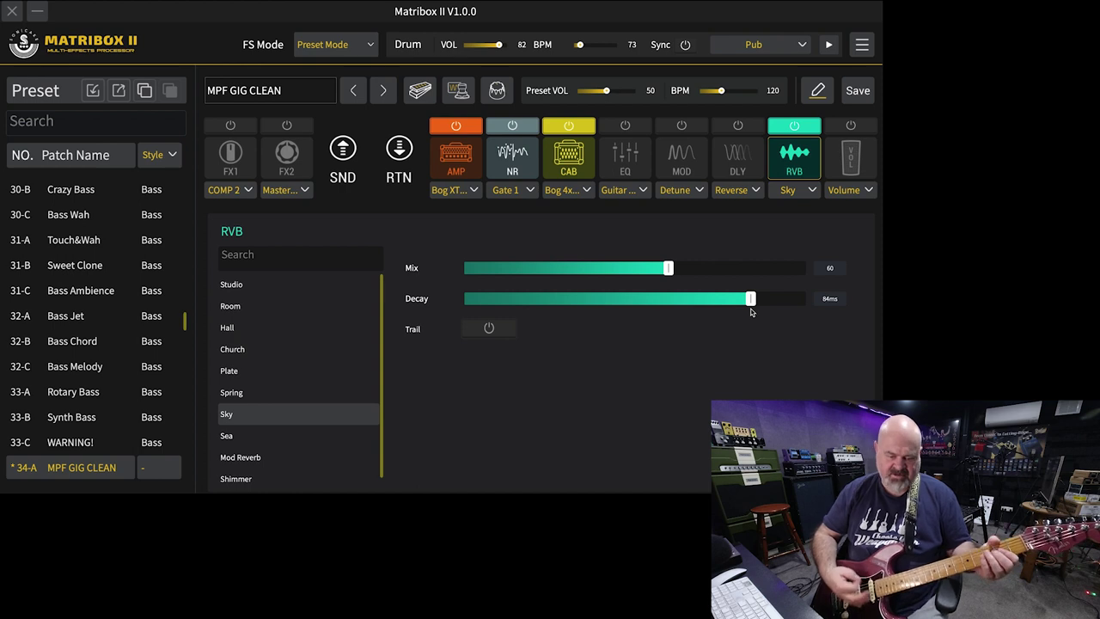
Select the Sea reverb type with Mix 51 and Decay at its 100ms maximum
{"action": "left_click", "coordinate": [269, 443]}
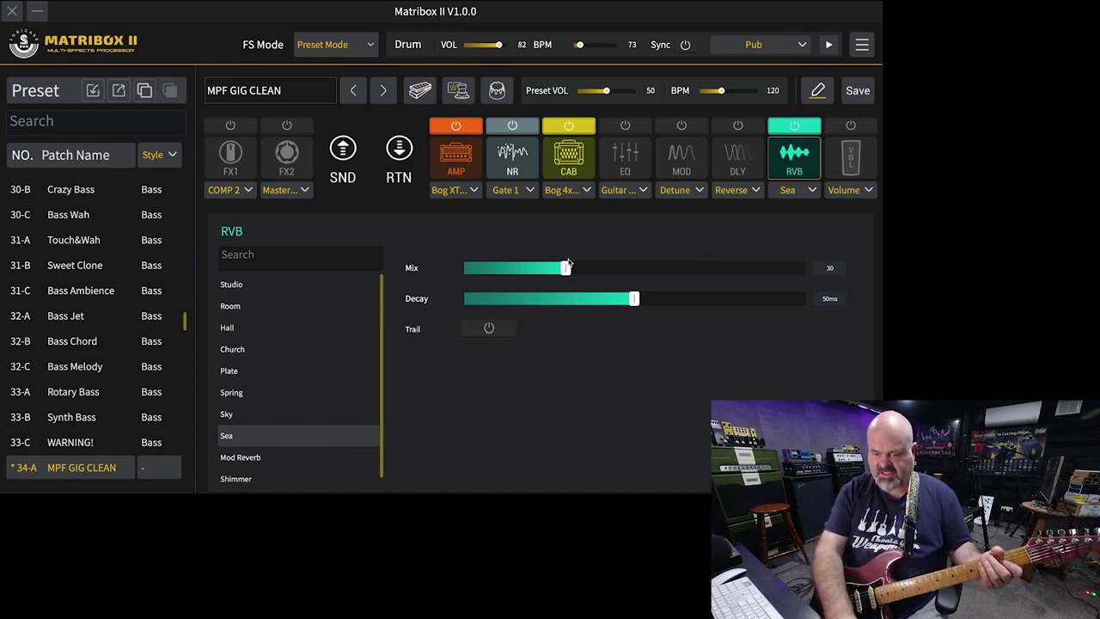
{"action": "left_click_drag", "start_coordinate": [567, 267], "coordinate": [637, 267]}
{"action": "left_click", "coordinate": [631, 298]}
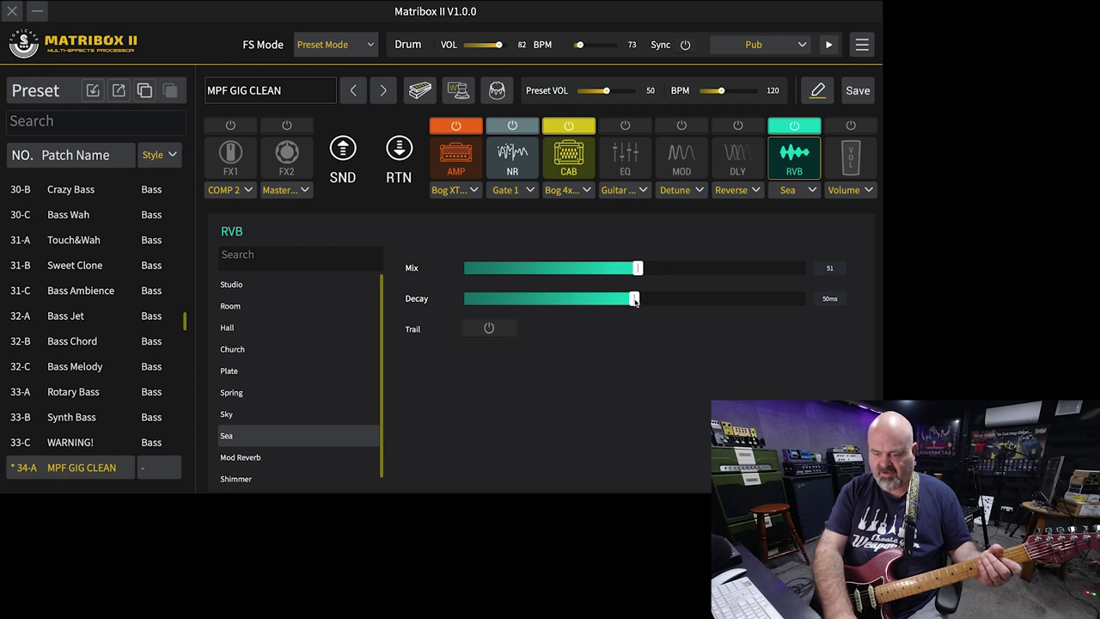
{"action": "left_click_drag", "start_coordinate": [796, 306], "coordinate": [816, 311]}
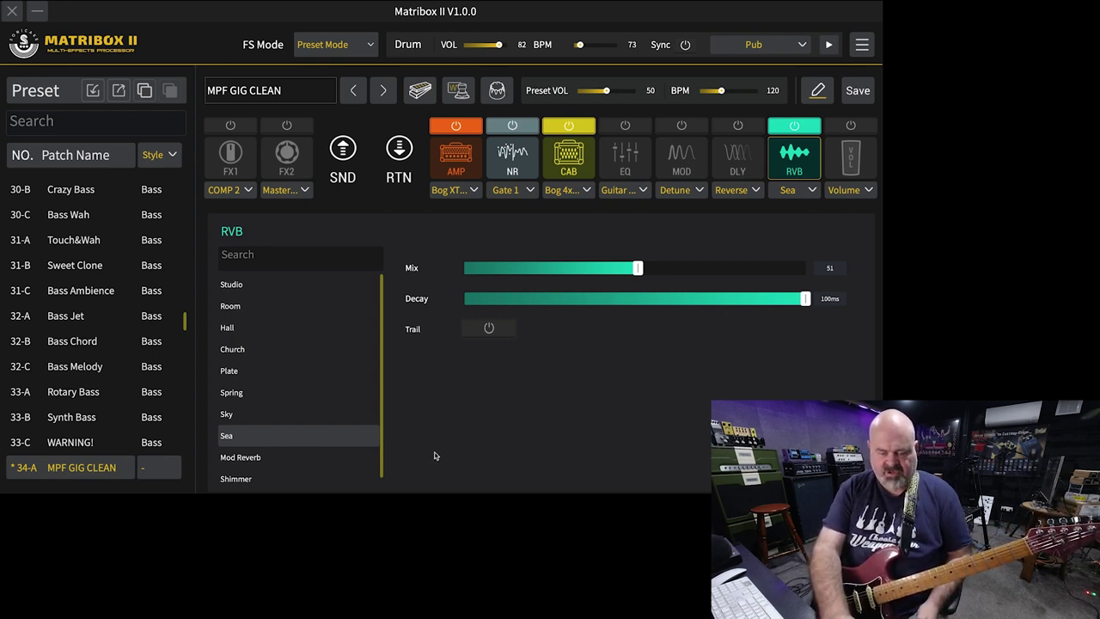
Select Mod Reverb with Mix 51, Pre Delay 0ms, Decay 85 and Lo End 50
{"action": "left_click", "coordinate": [282, 465]}
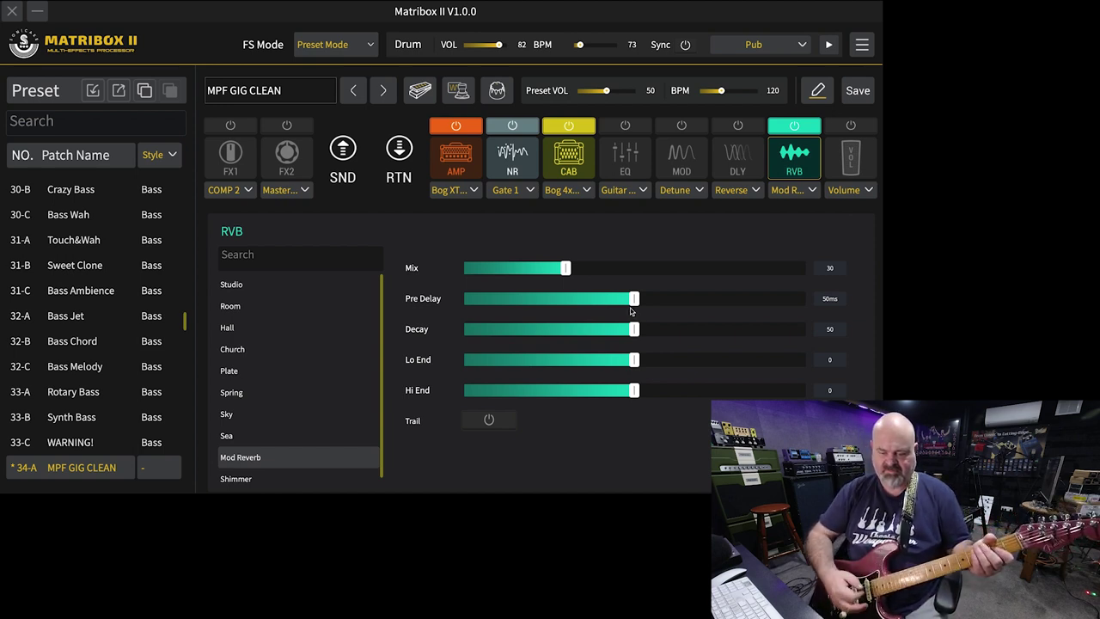
{"action": "left_click_drag", "start_coordinate": [566, 268], "coordinate": [637, 269]}
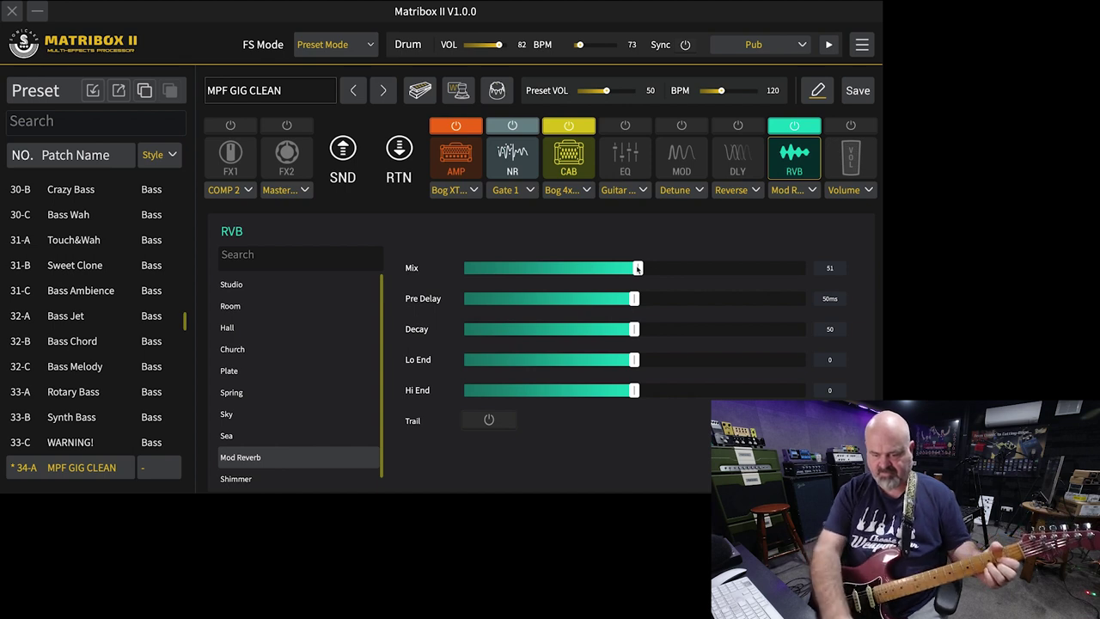
{"action": "left_click_drag", "start_coordinate": [584, 302], "coordinate": [428, 299]}
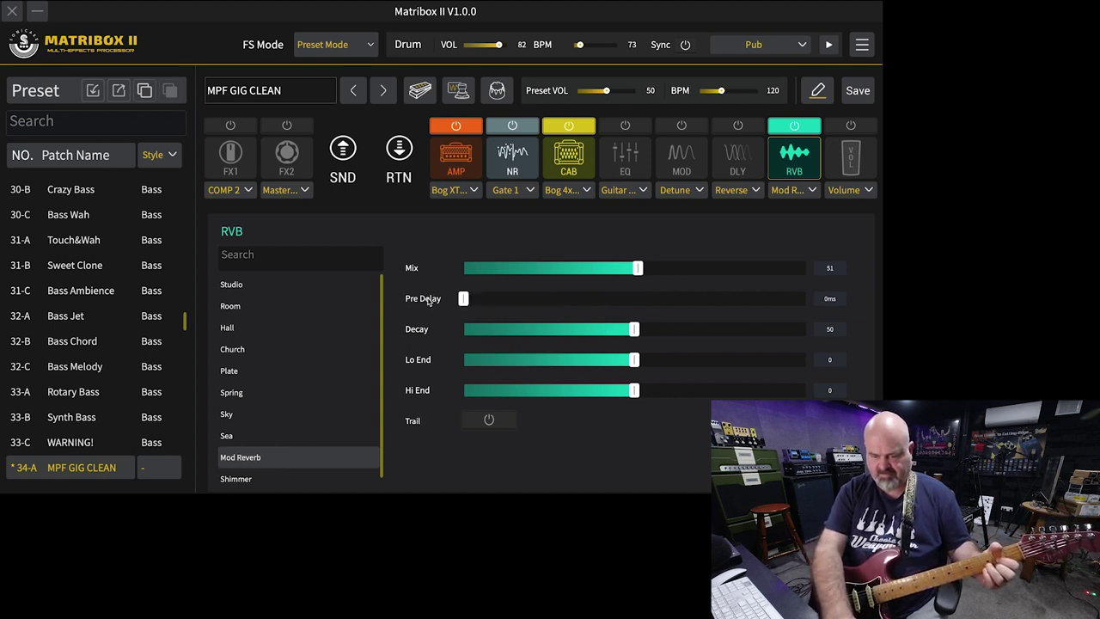
{"action": "left_click_drag", "start_coordinate": [636, 333], "coordinate": [755, 336]}
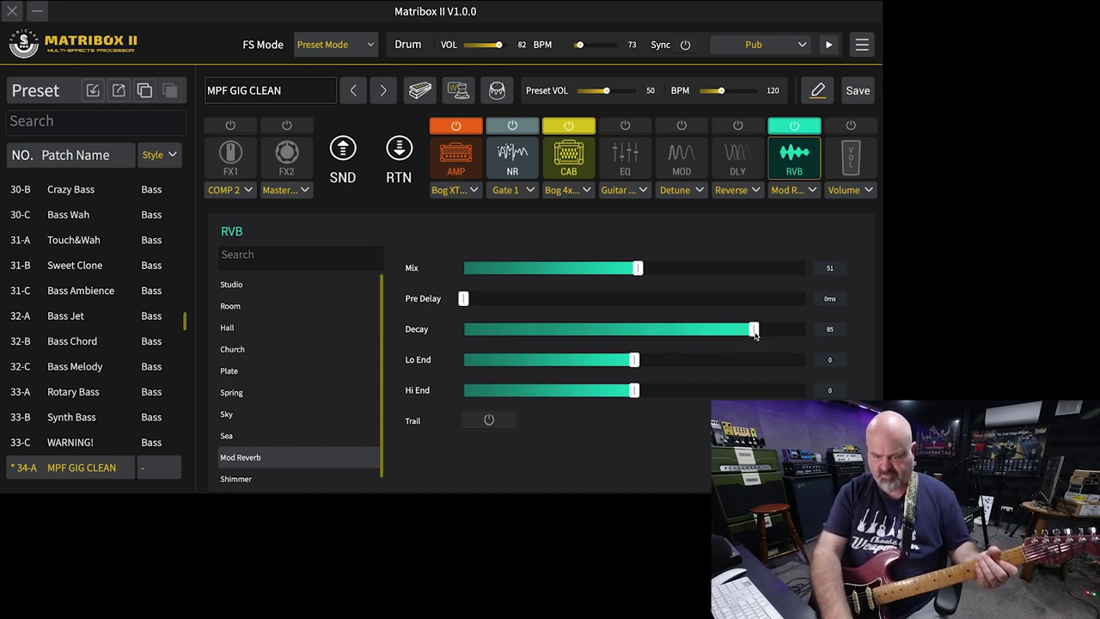
{"action": "left_click_drag", "start_coordinate": [634, 361], "coordinate": [844, 361]}
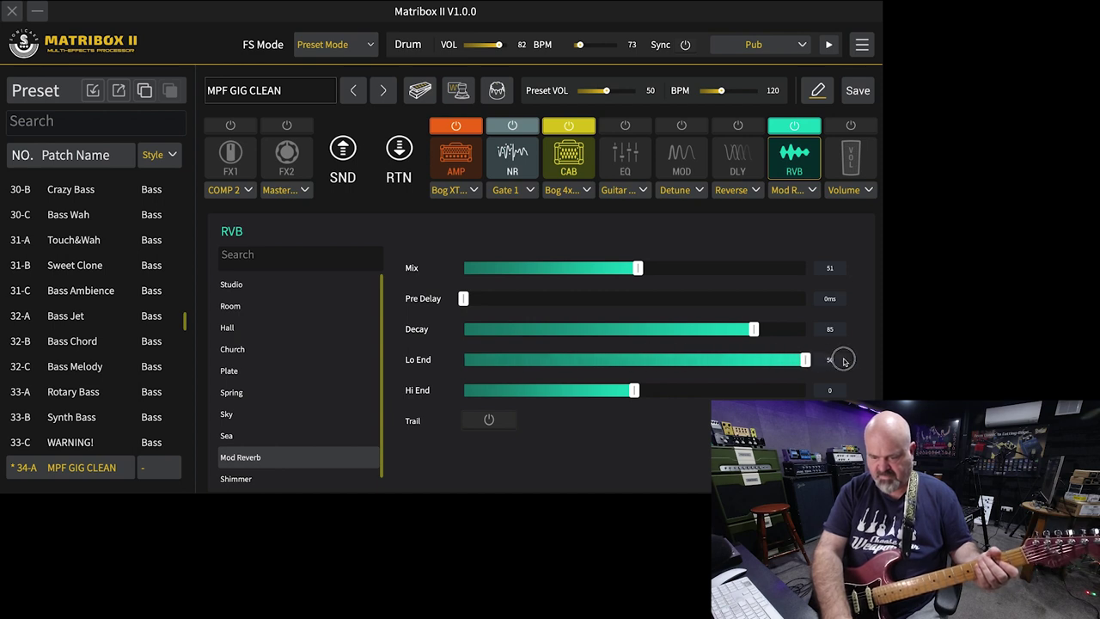
Sweep the Mod Reverb's Hi End between its extremes and settle on -48
{"action": "left_click_drag", "start_coordinate": [634, 390], "coordinate": [876, 392]}
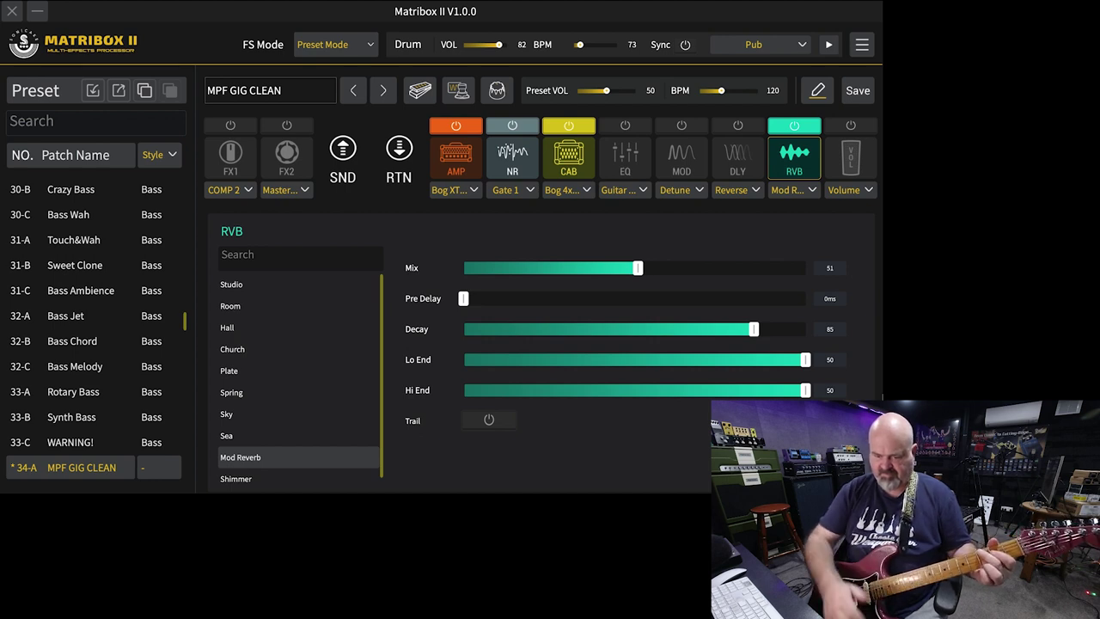
{"action": "left_click_drag", "start_coordinate": [805, 390], "coordinate": [298, 427]}
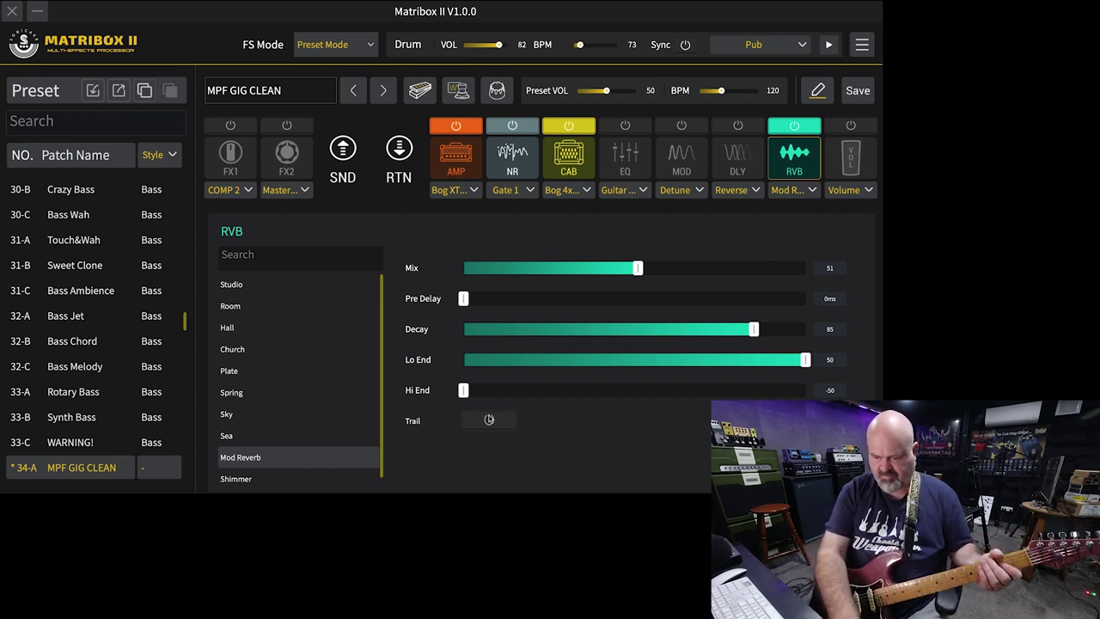
{"action": "left_click", "coordinate": [799, 391]}
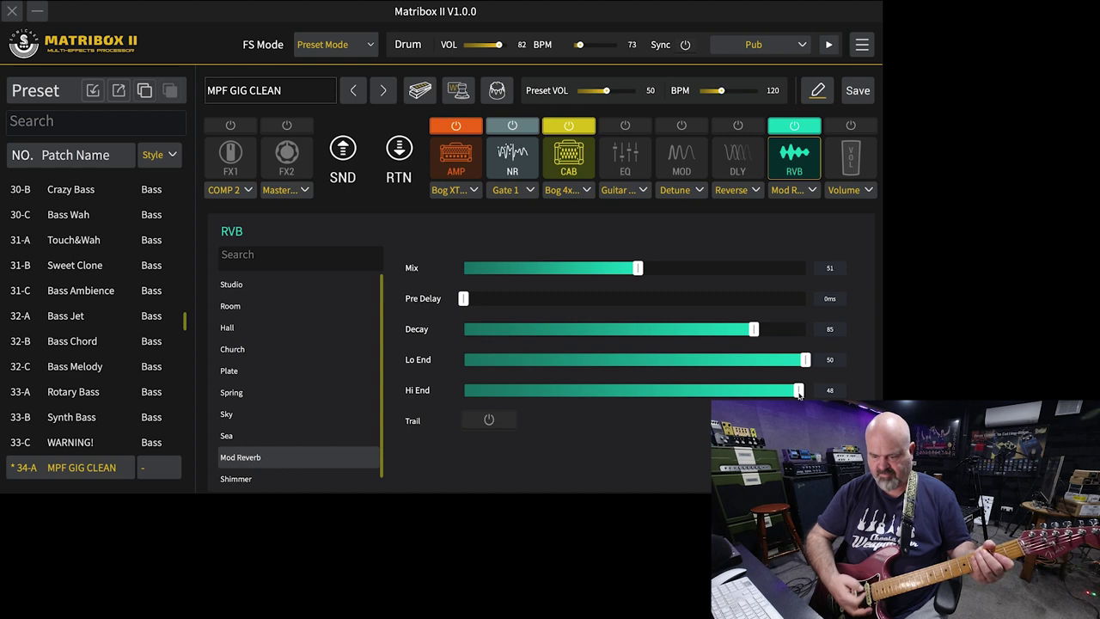
{"action": "left_click", "coordinate": [470, 391]}
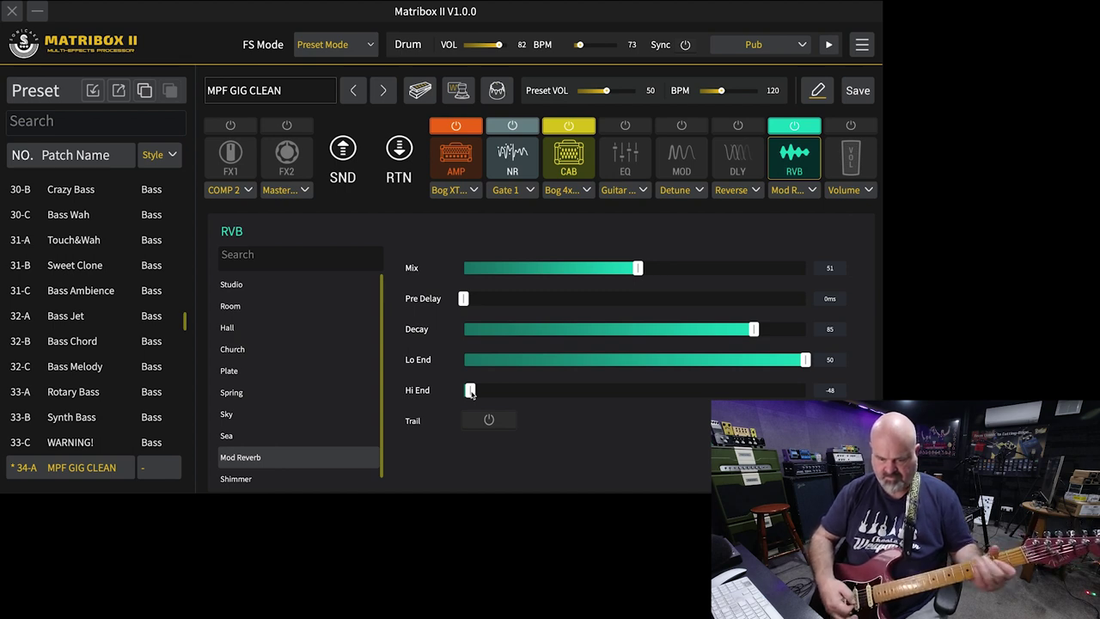
{"action": "scroll", "coordinate": [266, 389], "scroll_direction": "down", "scroll_amount": 1}
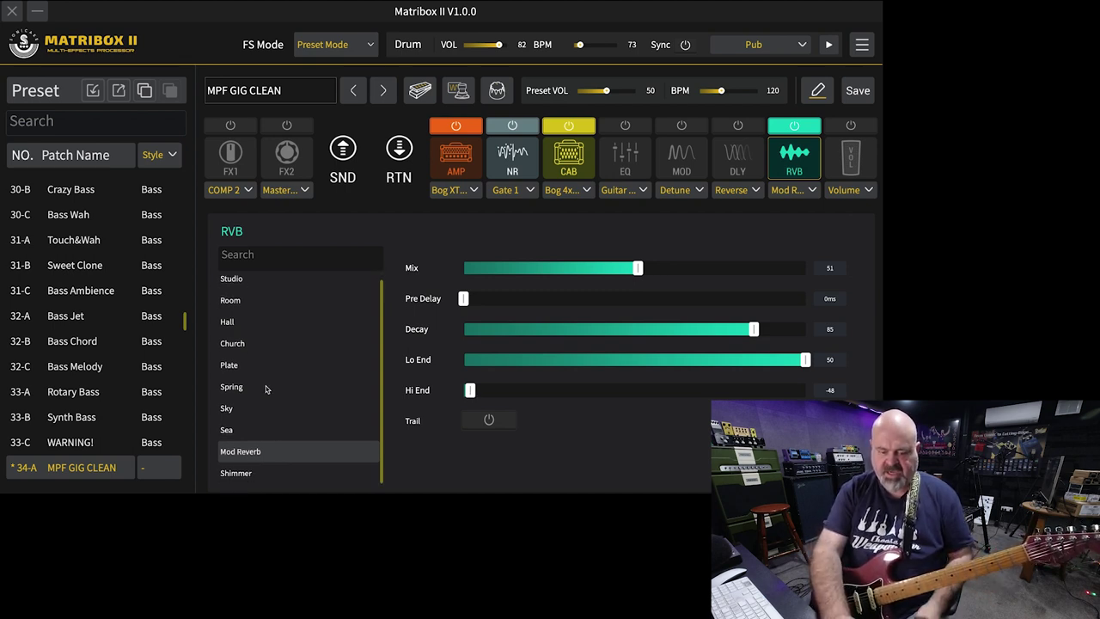
Switch the reverb to Shimmer and rough in mix, pre-delay, high end and Decay 90
{"action": "left_click", "coordinate": [248, 474]}
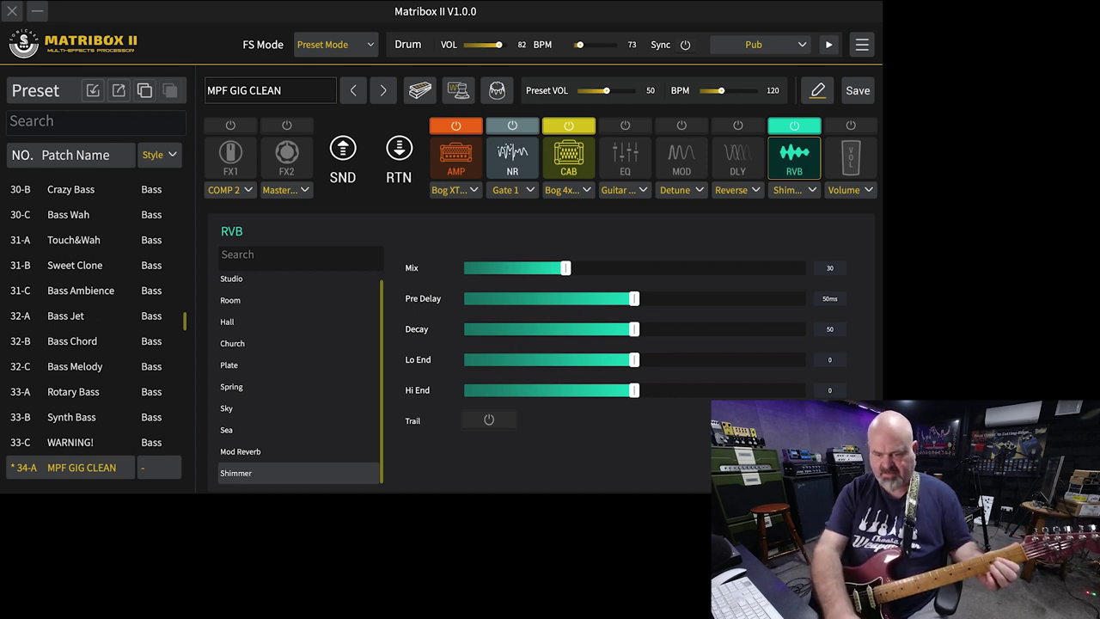
{"action": "left_click", "coordinate": [572, 268]}
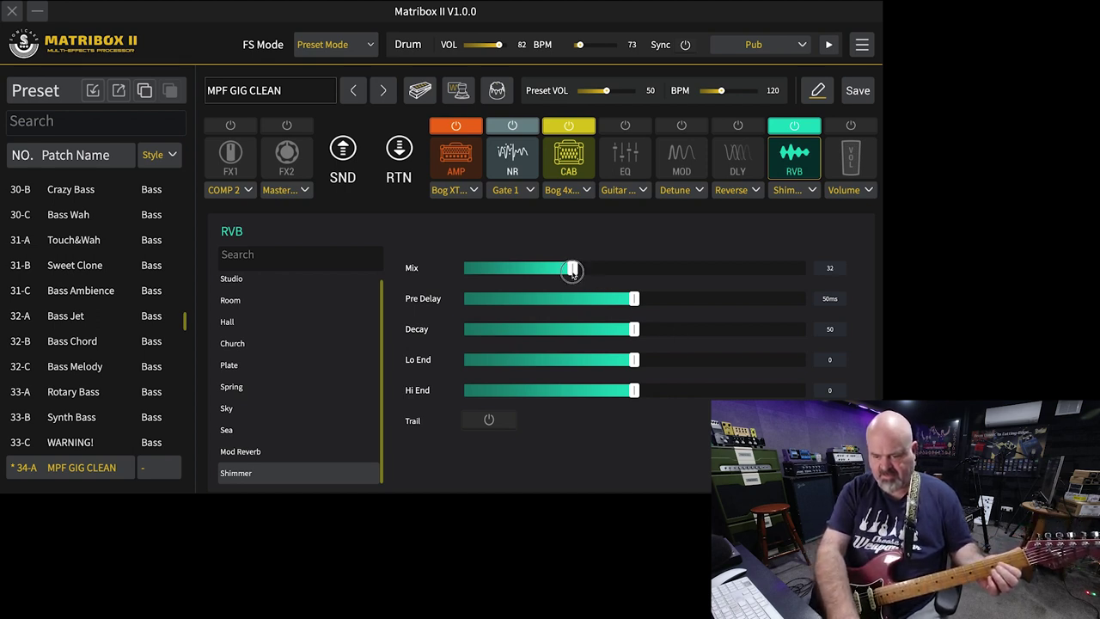
{"action": "left_click_drag", "start_coordinate": [616, 267], "coordinate": [639, 268]}
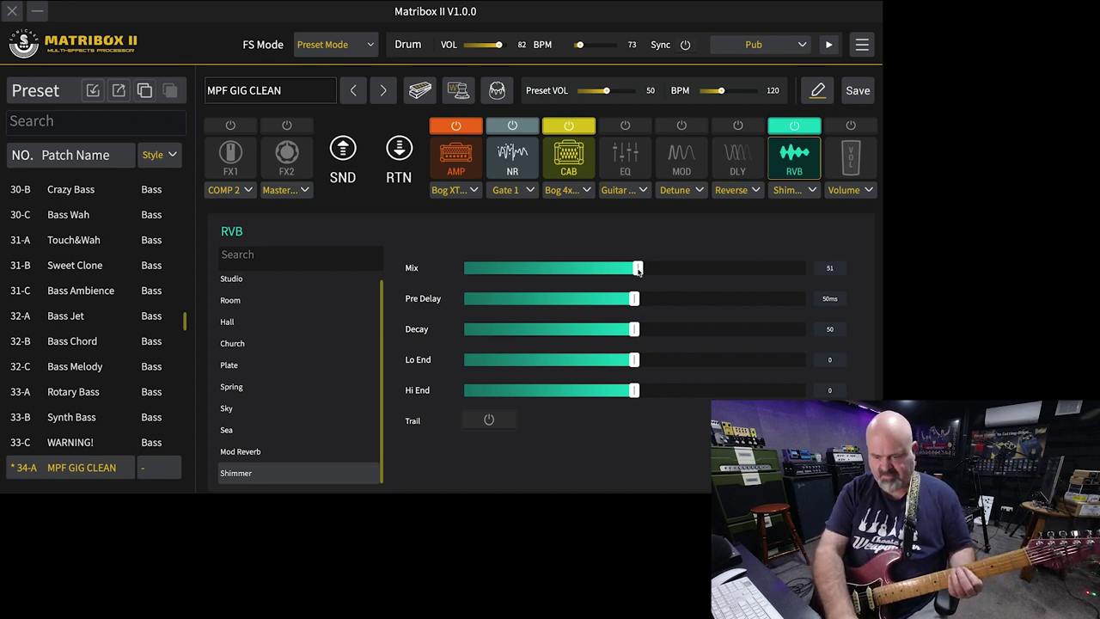
{"action": "left_click_drag", "start_coordinate": [633, 297], "coordinate": [491, 298]}
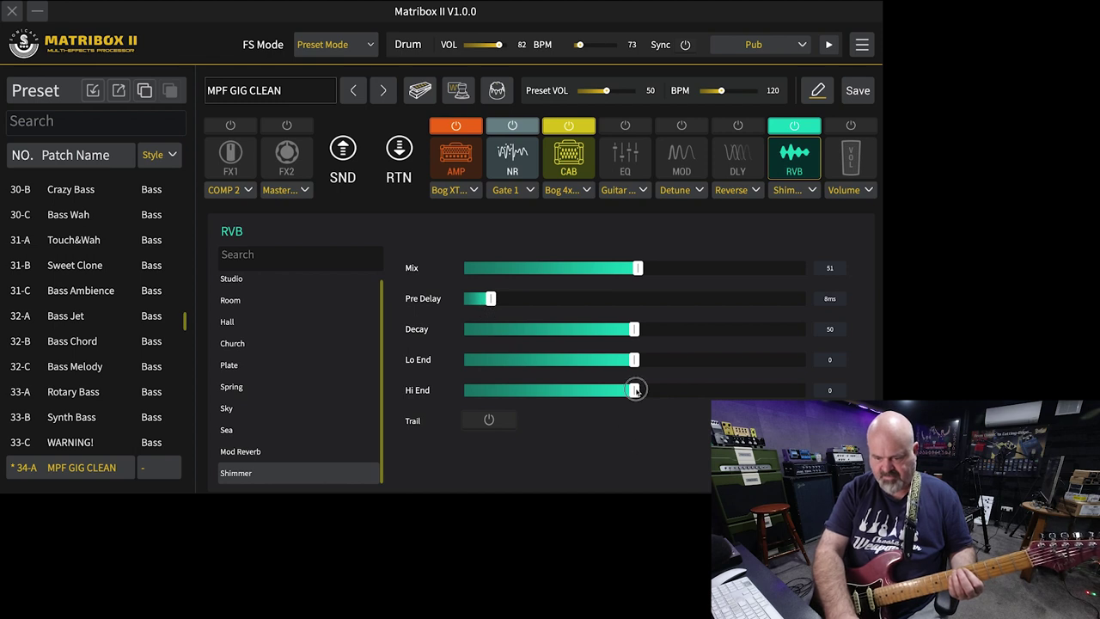
{"action": "left_click_drag", "start_coordinate": [634, 390], "coordinate": [519, 391]}
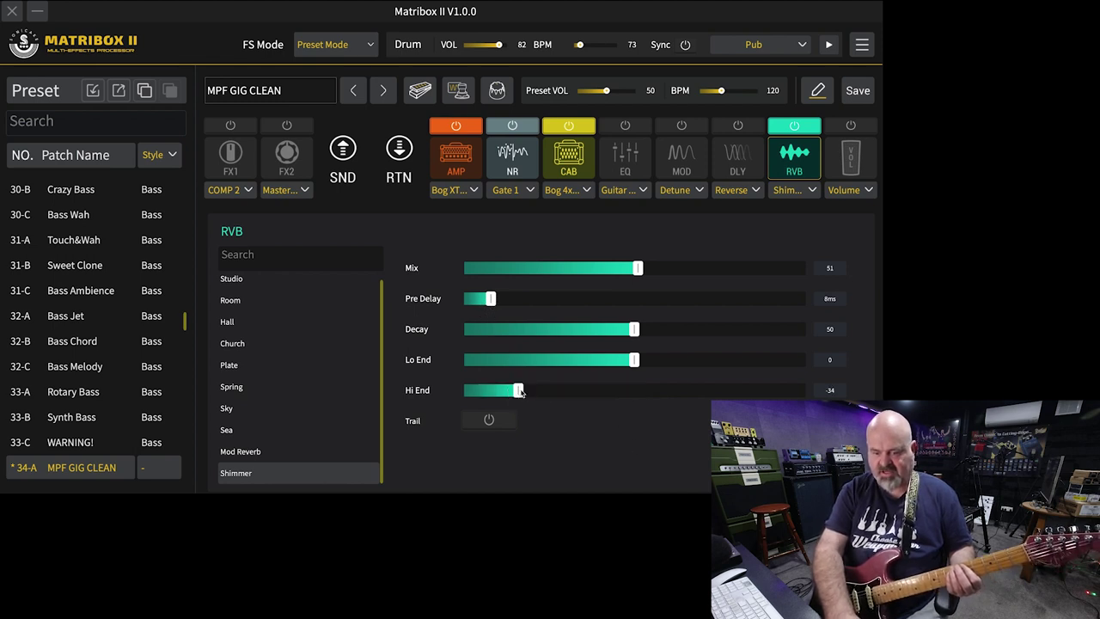
{"action": "left_click", "coordinate": [778, 328]}
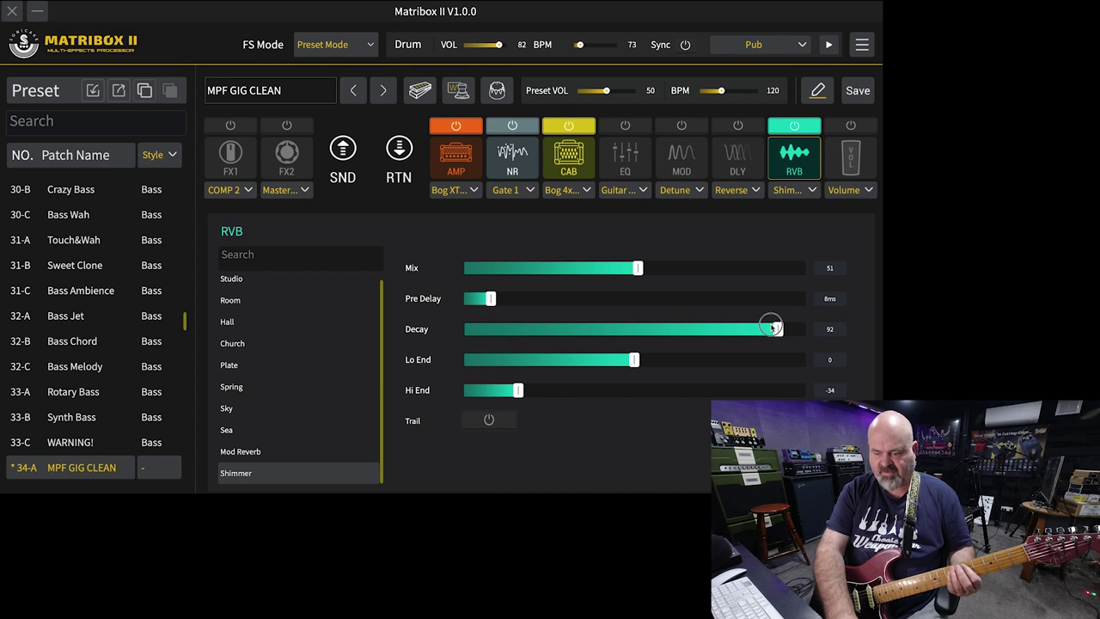
{"action": "left_click_drag", "start_coordinate": [772, 328], "coordinate": [771, 328]}
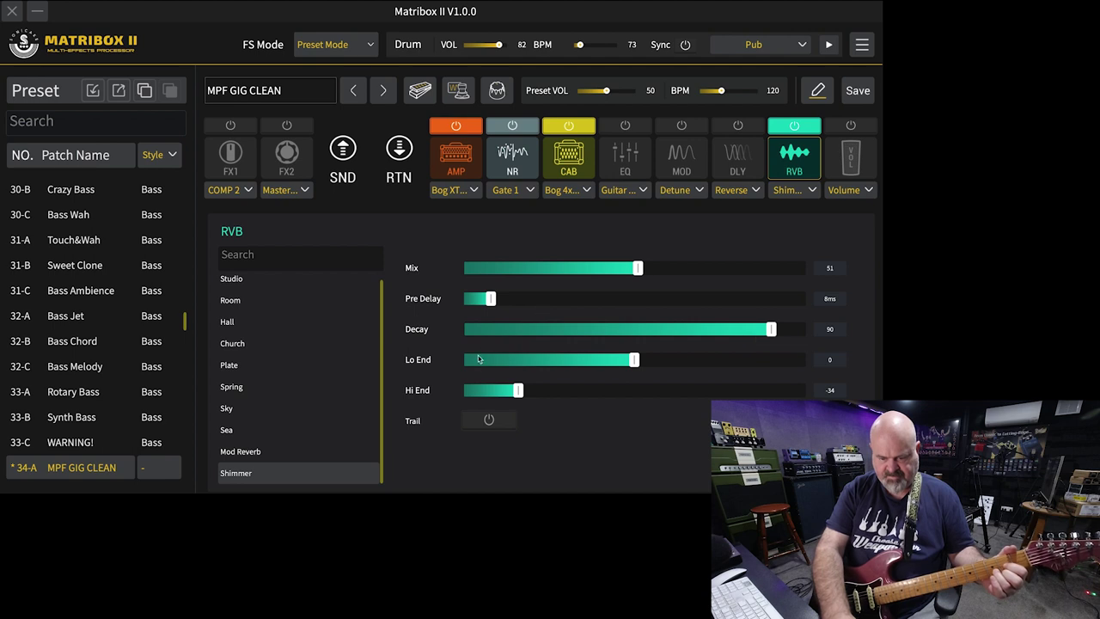
Finalize Shimmer at Hi End -47, Lo End 37, Mix 35, Pre Delay 2ms; enable the delay
{"action": "left_click", "coordinate": [474, 390]}
{"action": "left_click_drag", "start_coordinate": [634, 359], "coordinate": [761, 362]}
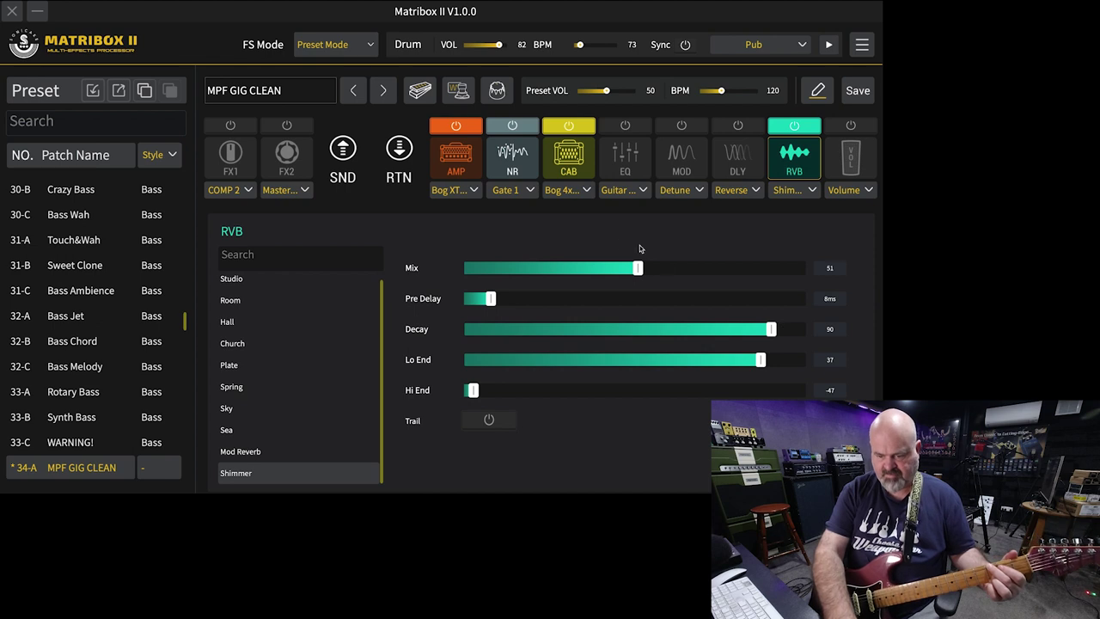
{"action": "left_click", "coordinate": [584, 268]}
{"action": "left_click_drag", "start_coordinate": [493, 295], "coordinate": [469, 299]}
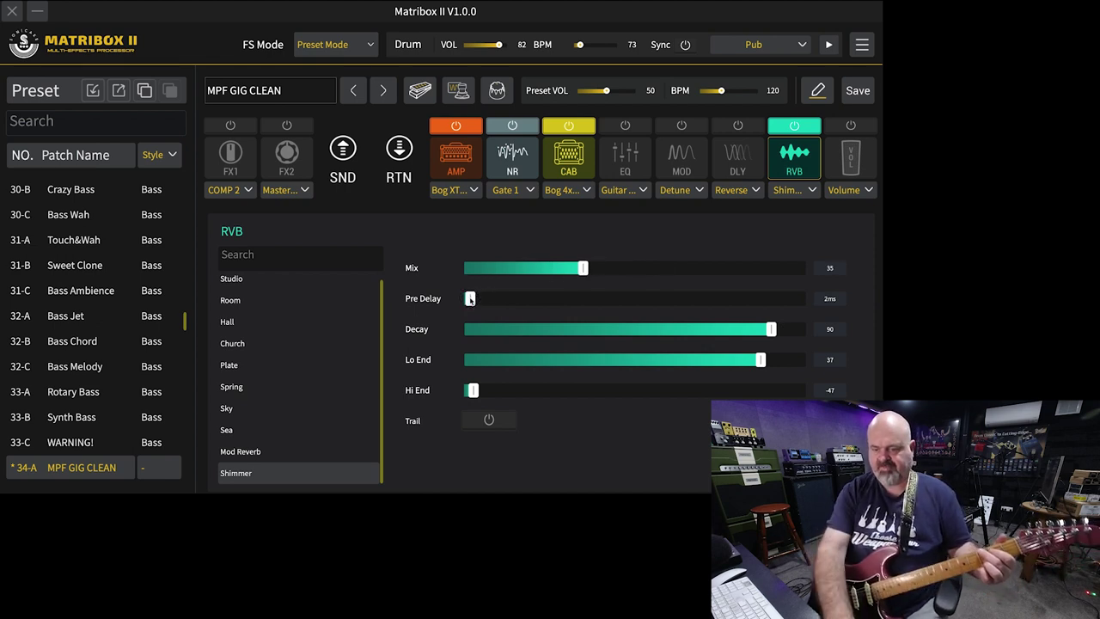
{"action": "left_click", "coordinate": [738, 126]}
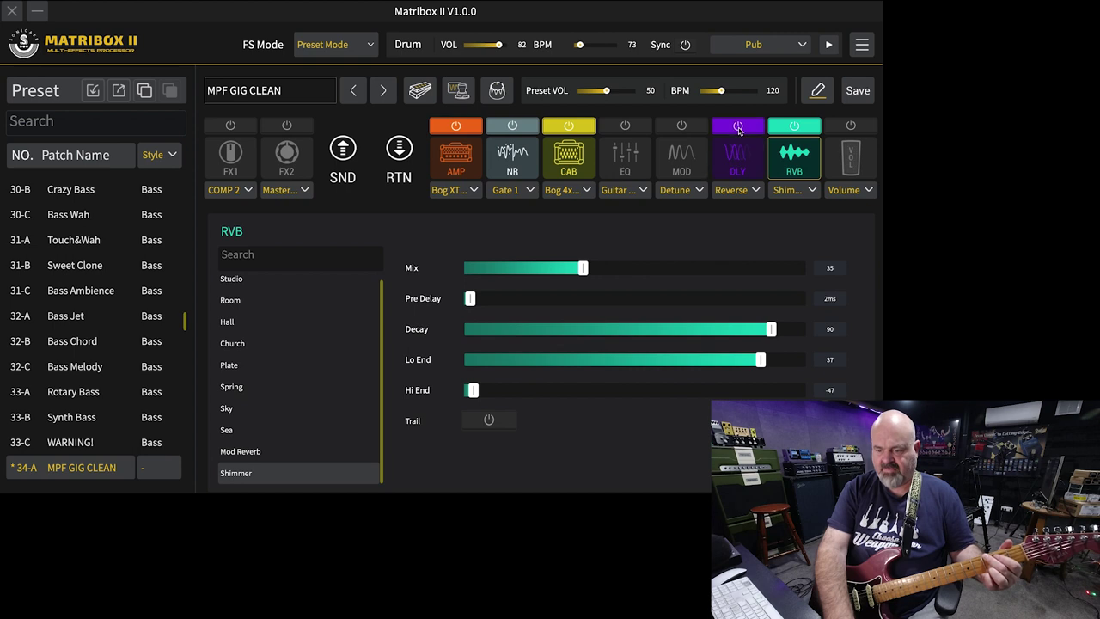
Change the delay type from Reverse to Sweet, with Time 860ms and Feedback 46
{"action": "left_click", "coordinate": [729, 192]}
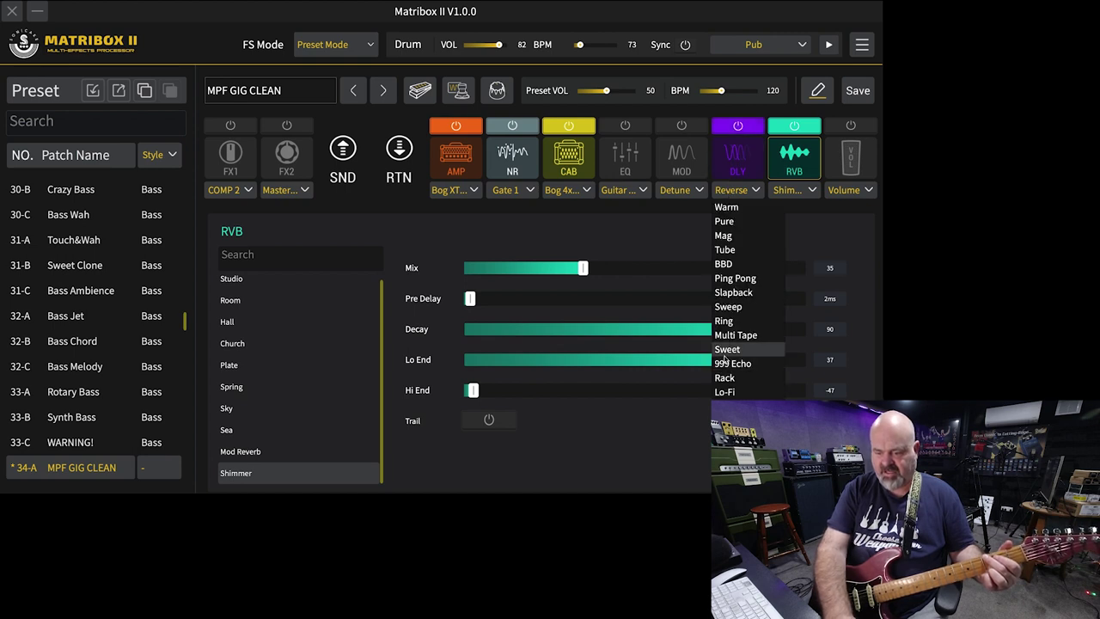
{"action": "left_click", "coordinate": [726, 350]}
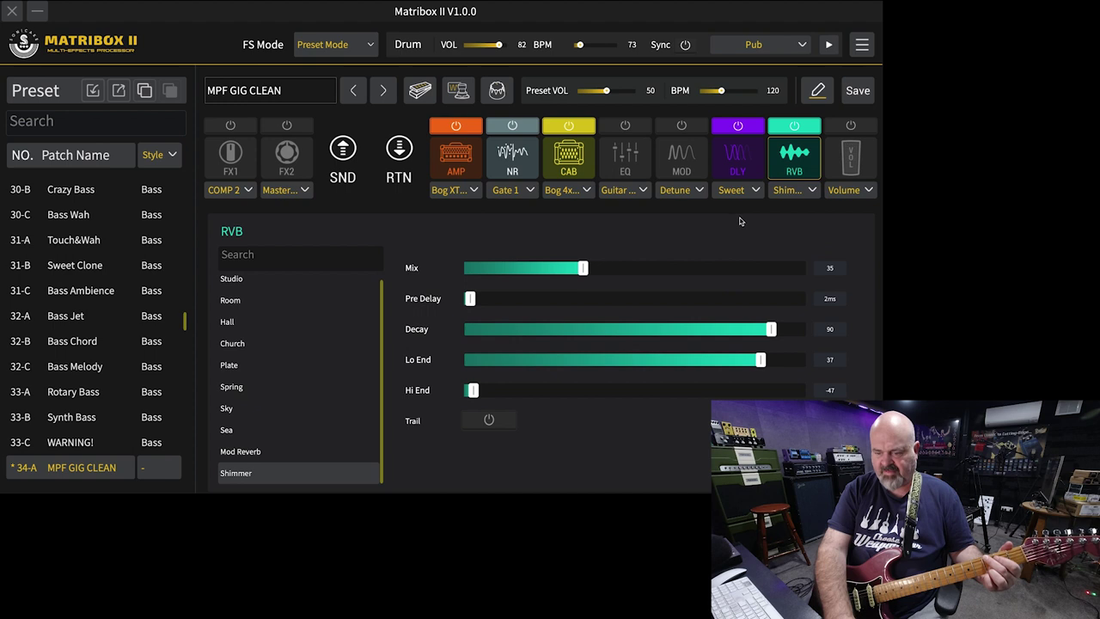
{"action": "left_click", "coordinate": [722, 160]}
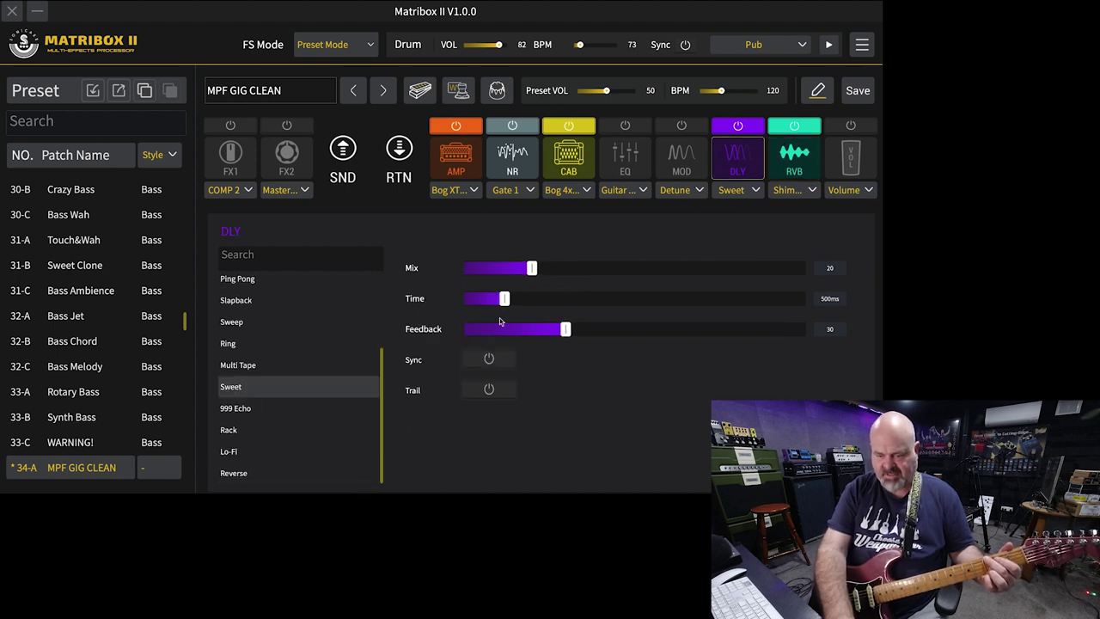
{"action": "left_click", "coordinate": [502, 299]}
{"action": "left_click", "coordinate": [532, 300]}
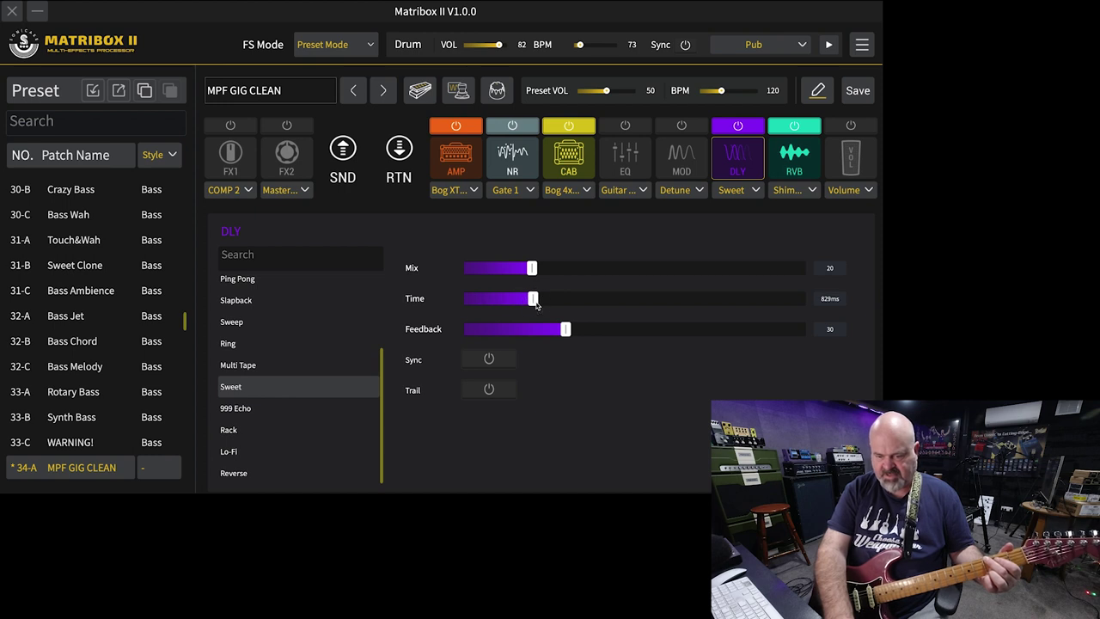
{"action": "left_click_drag", "start_coordinate": [566, 330], "coordinate": [621, 335]}
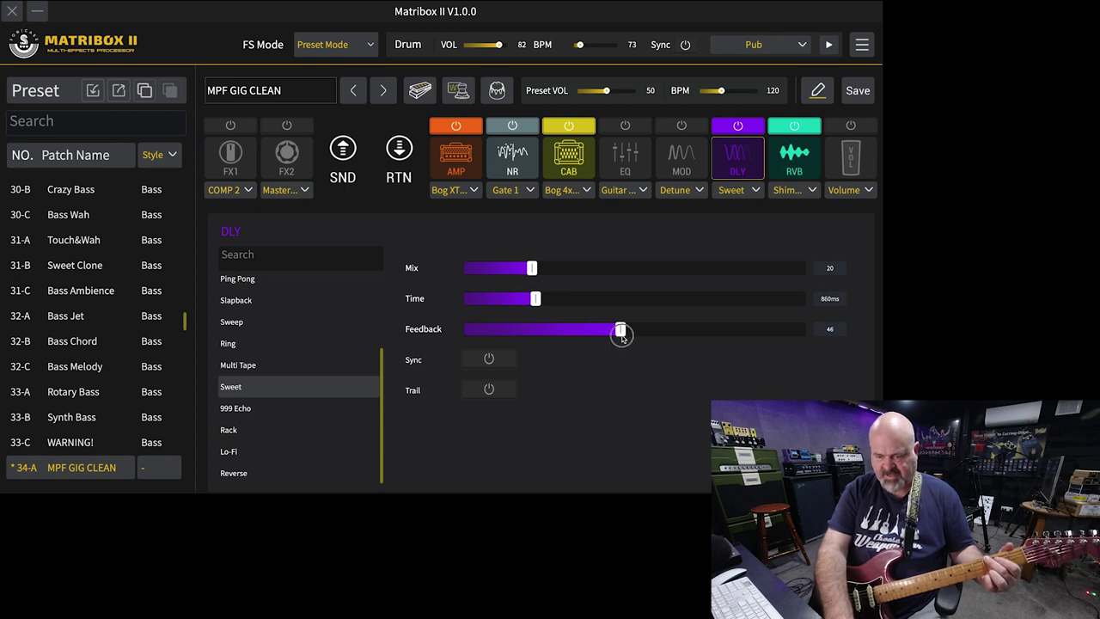
{"action": "left_click", "coordinate": [795, 154]}
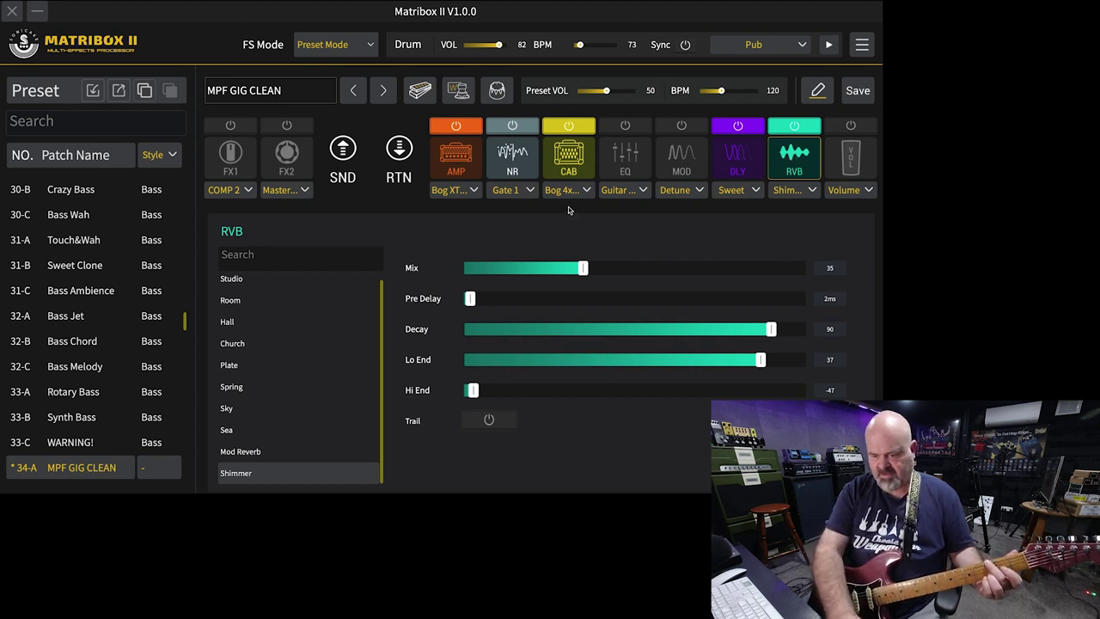
Nudge the Shimmer mix down to 34, then select the Church reverb type
{"action": "left_click", "coordinate": [581, 267]}
{"action": "left_click_drag", "start_coordinate": [581, 267], "coordinate": [580, 268]}
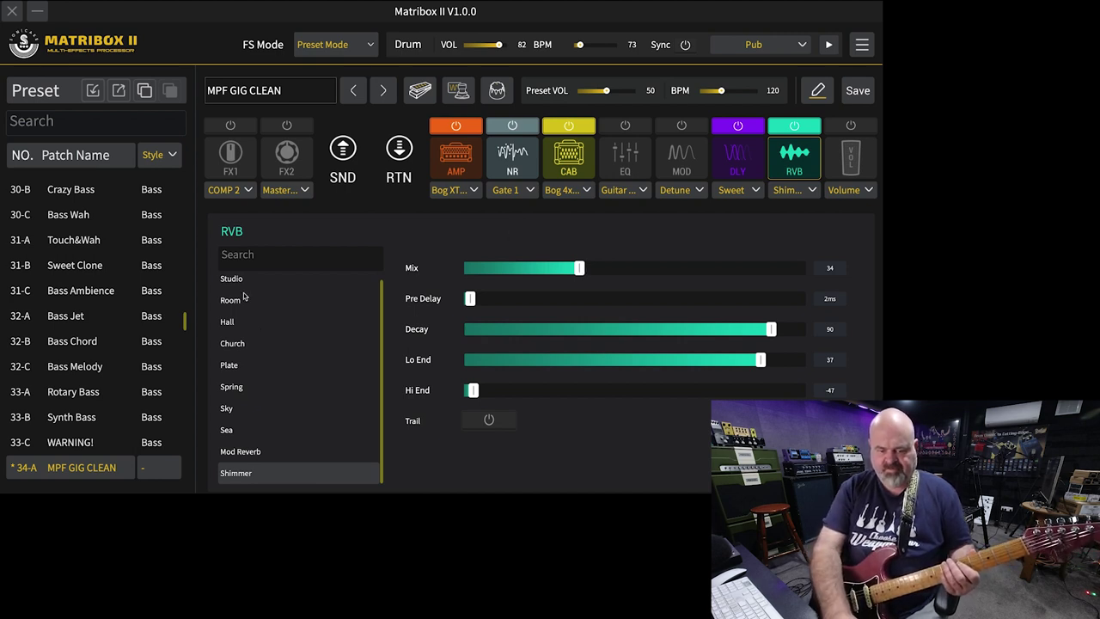
{"action": "left_click", "coordinate": [253, 344]}
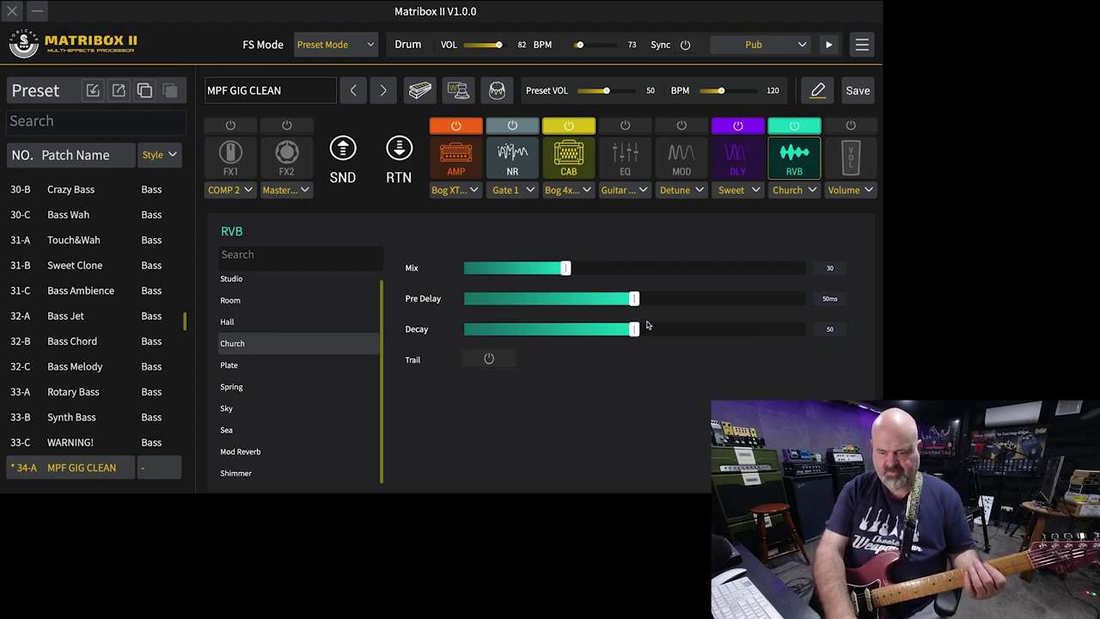
Power off the delay and dial Church reverb to Mix 22, Pre Delay 9ms, Decay 43
{"action": "left_click", "coordinate": [738, 126]}
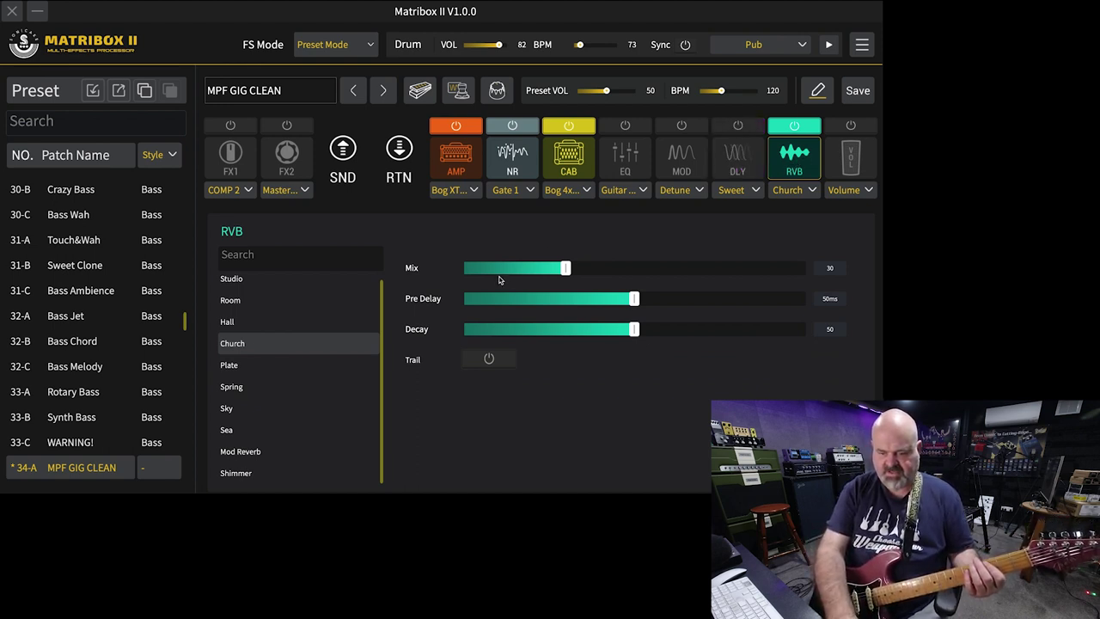
{"action": "left_click_drag", "start_coordinate": [524, 269], "coordinate": [494, 300]}
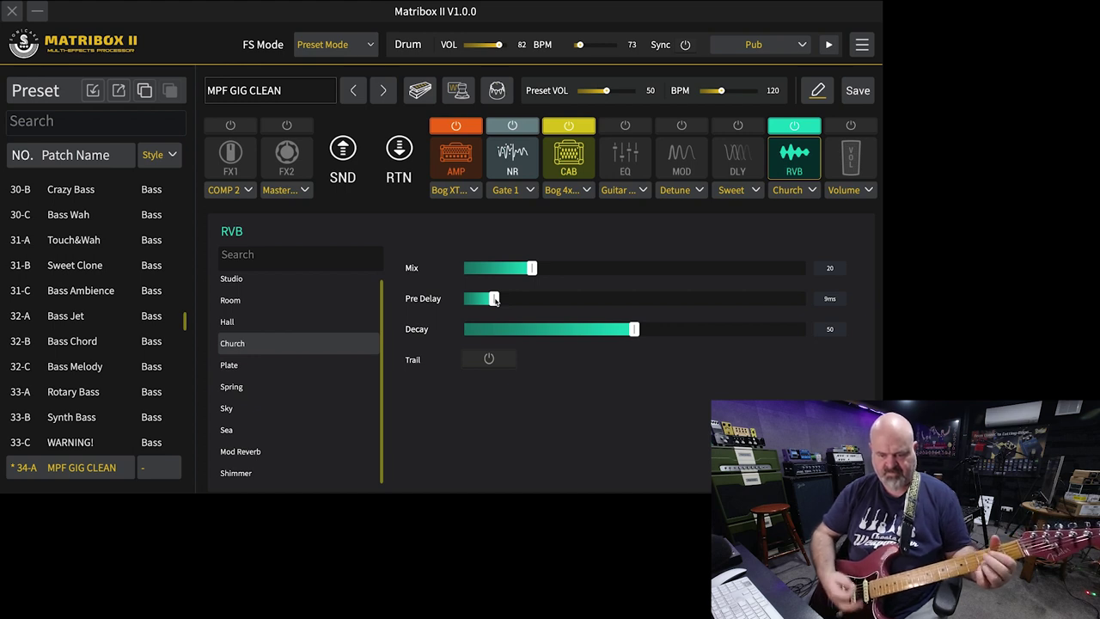
{"action": "left_click", "coordinate": [610, 331]}
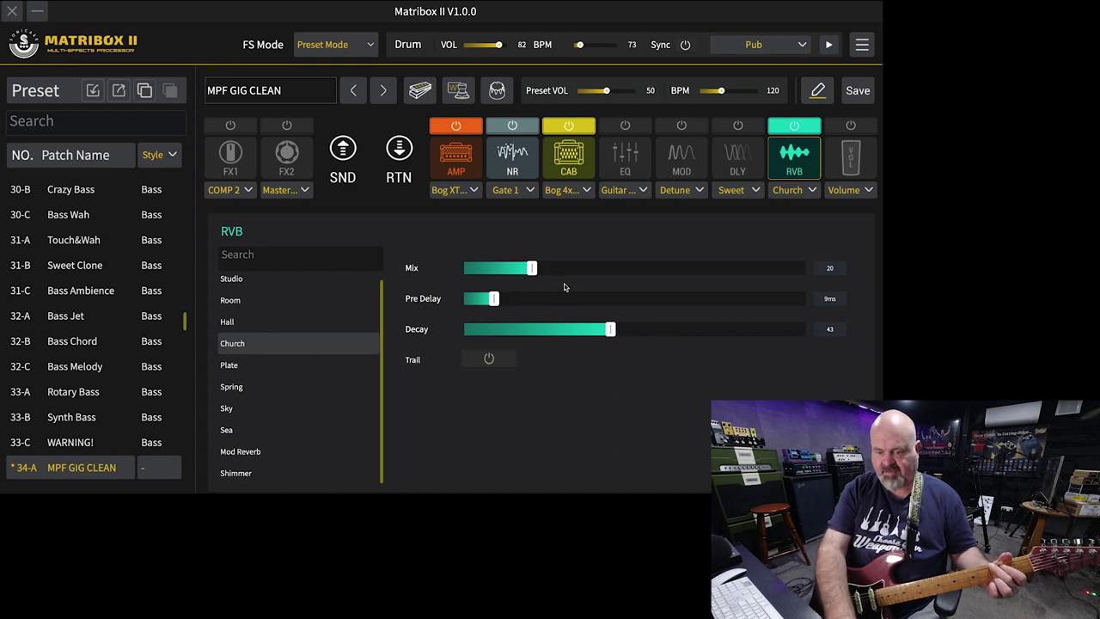
{"action": "left_click_drag", "start_coordinate": [532, 268], "coordinate": [540, 270]}
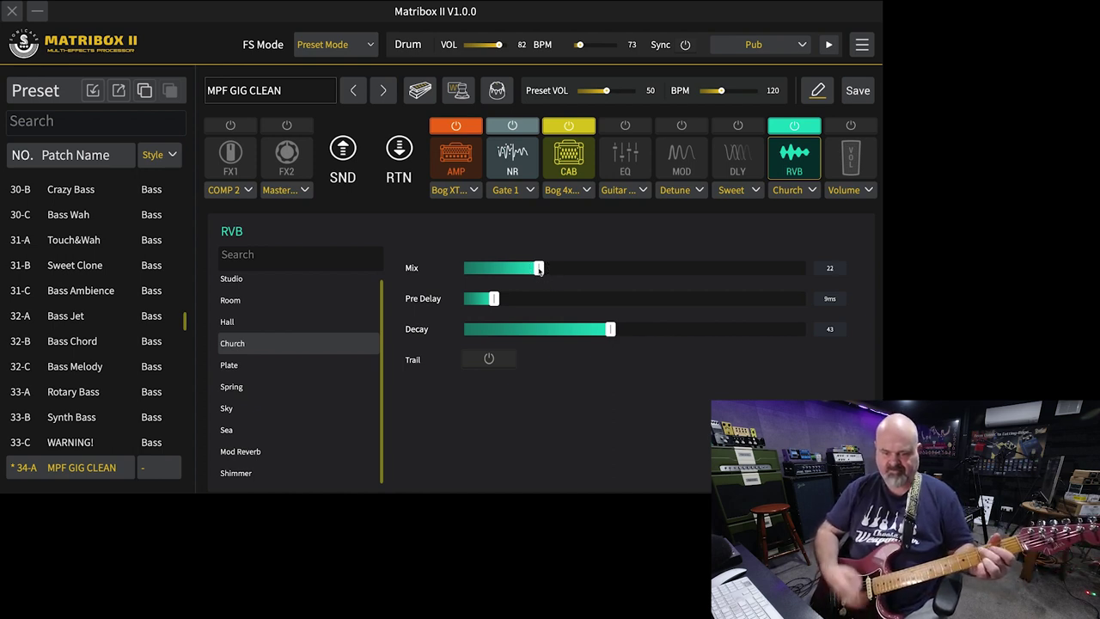